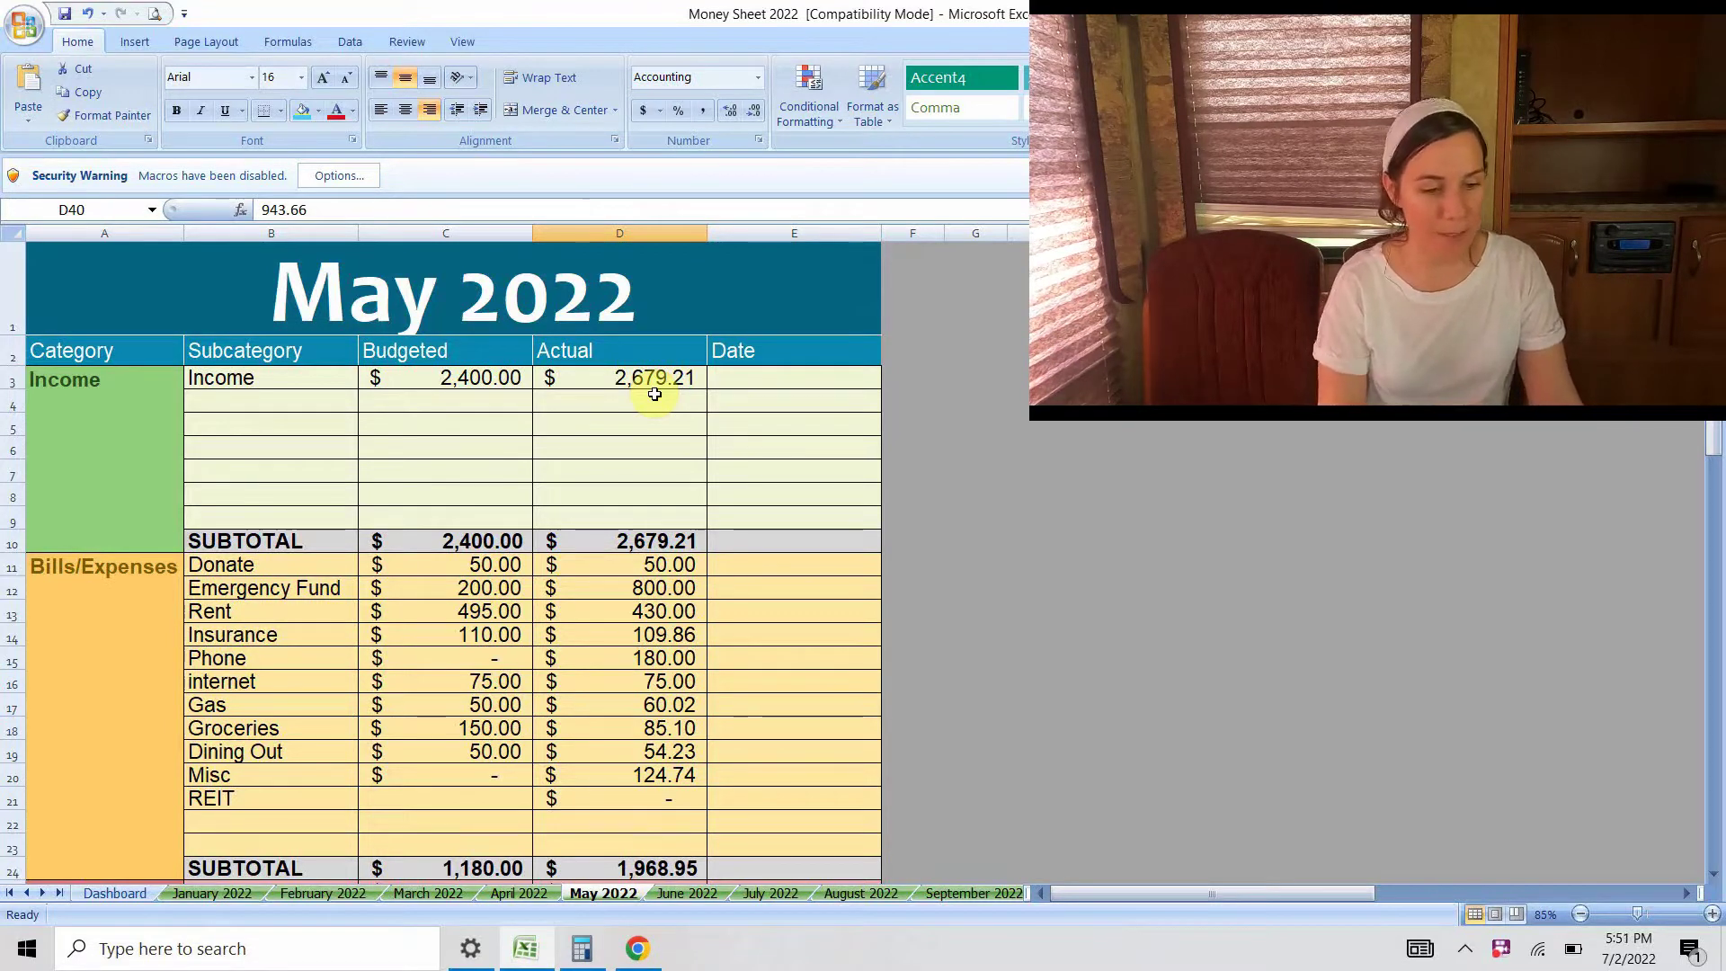
{"action": "left_click", "coordinate": [644, 382]}
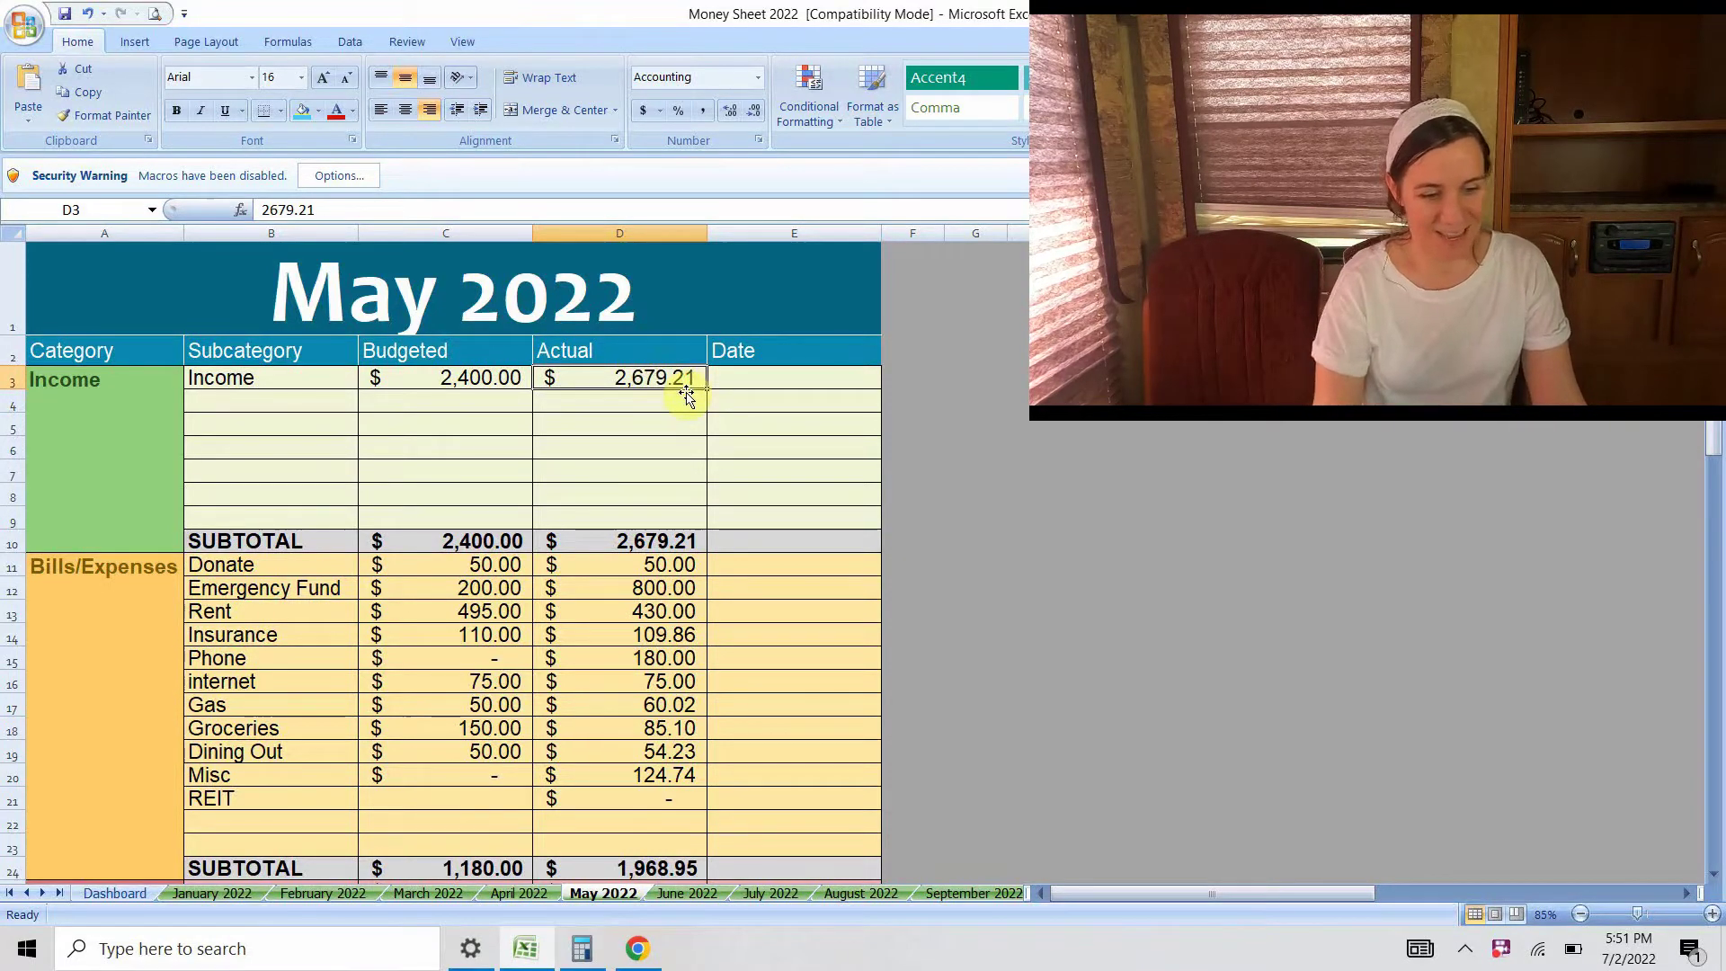
{"action": "left_click", "coordinate": [686, 568]}
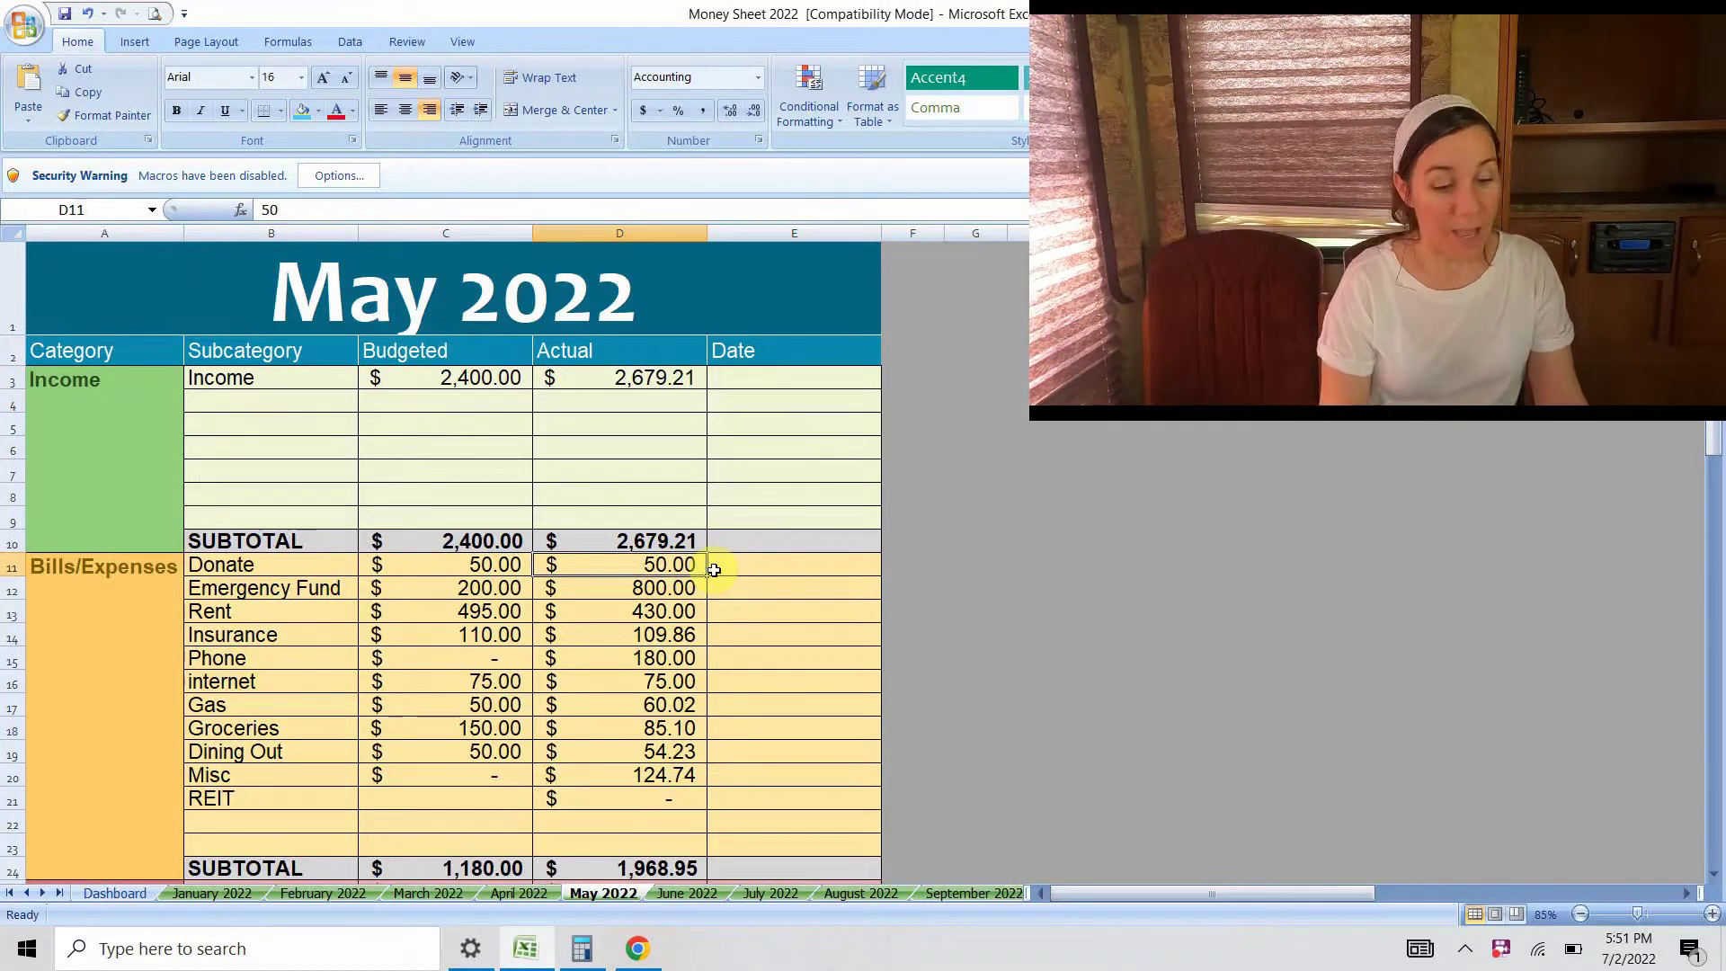
{"action": "left_click", "coordinate": [686, 593]}
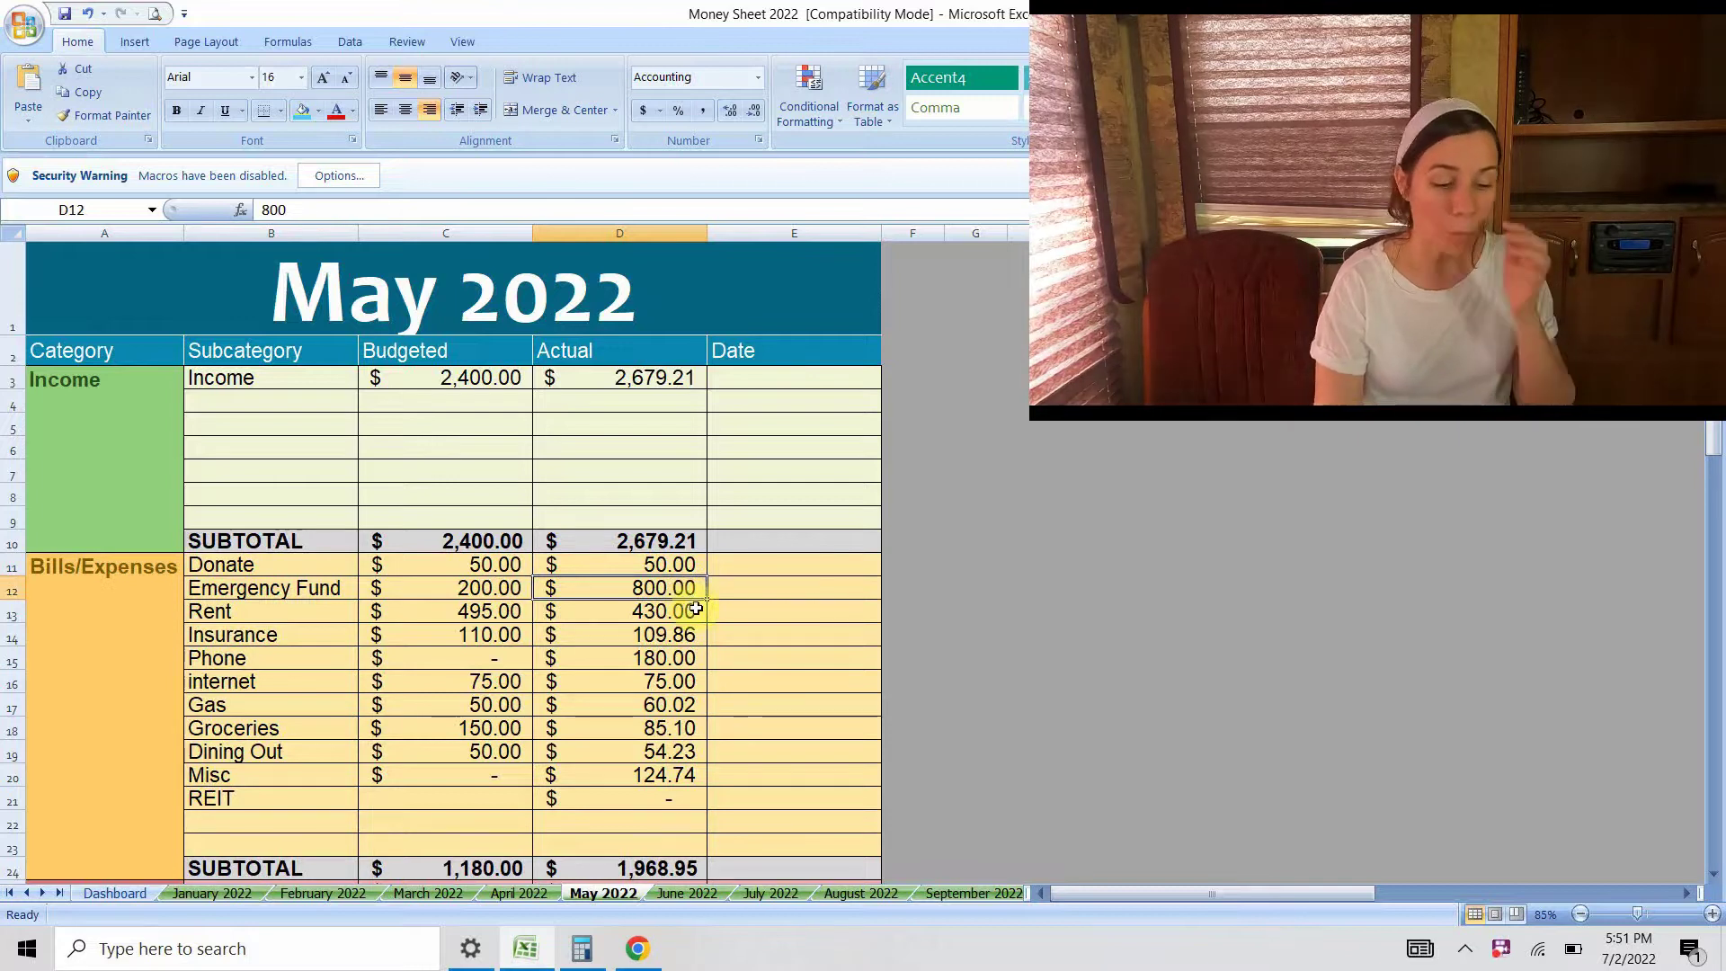
{"action": "left_click", "coordinate": [692, 617]}
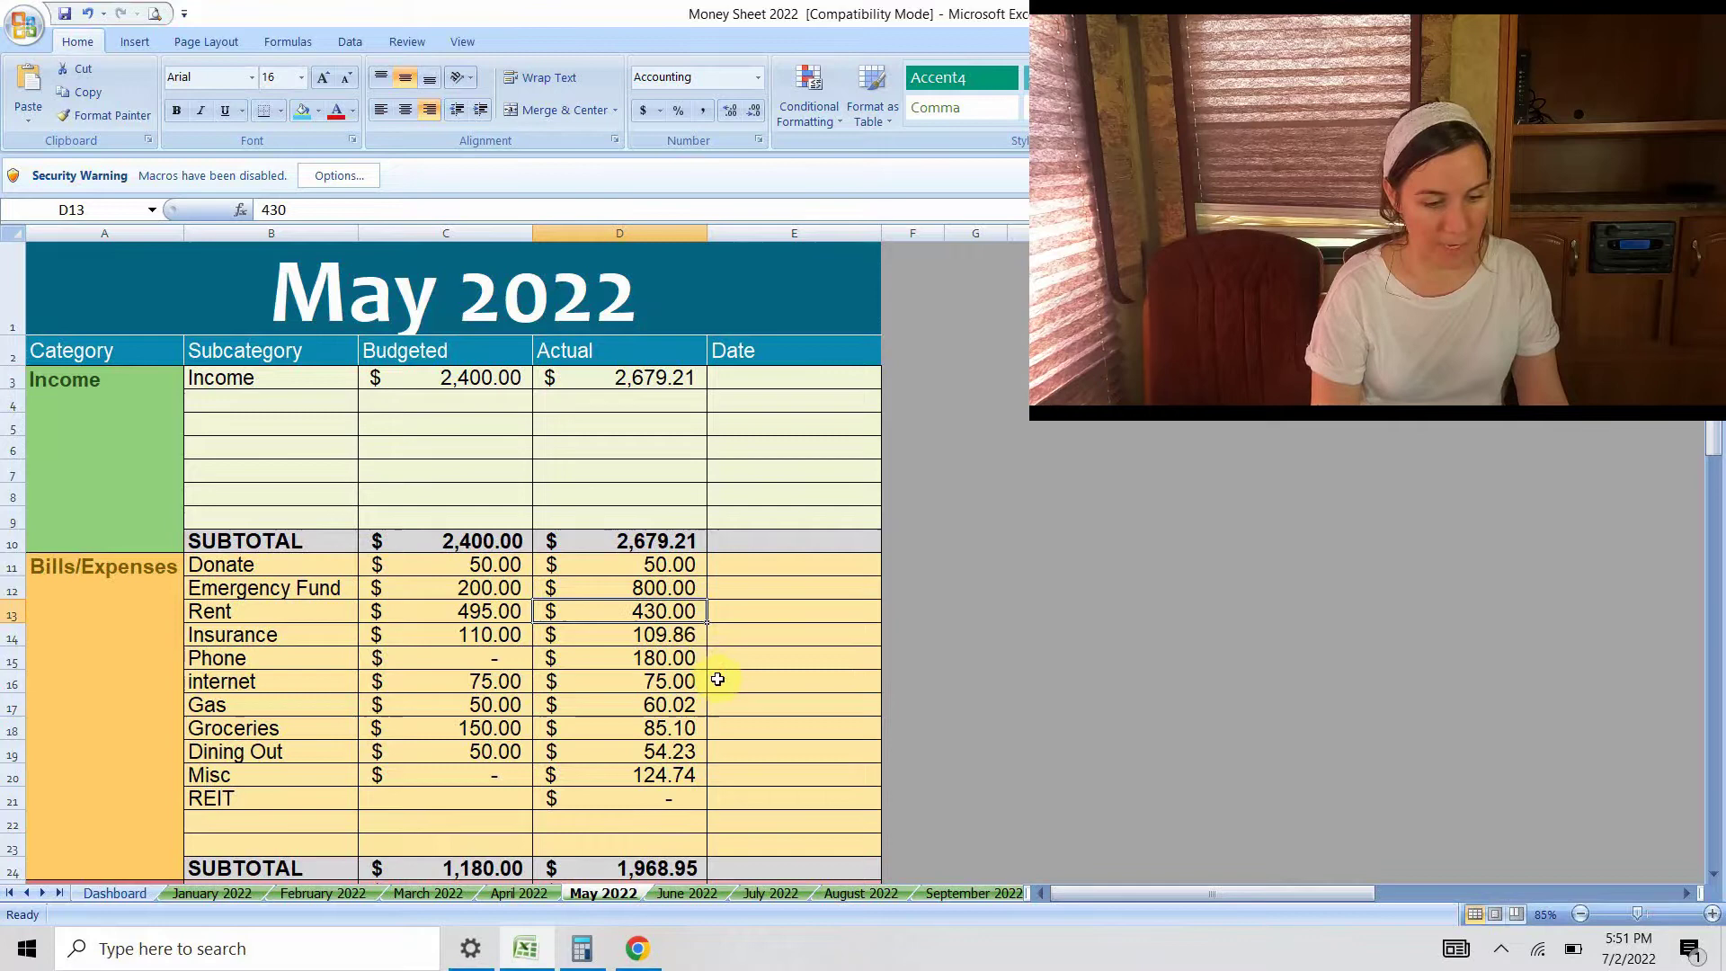
{"action": "left_click", "coordinate": [685, 662]}
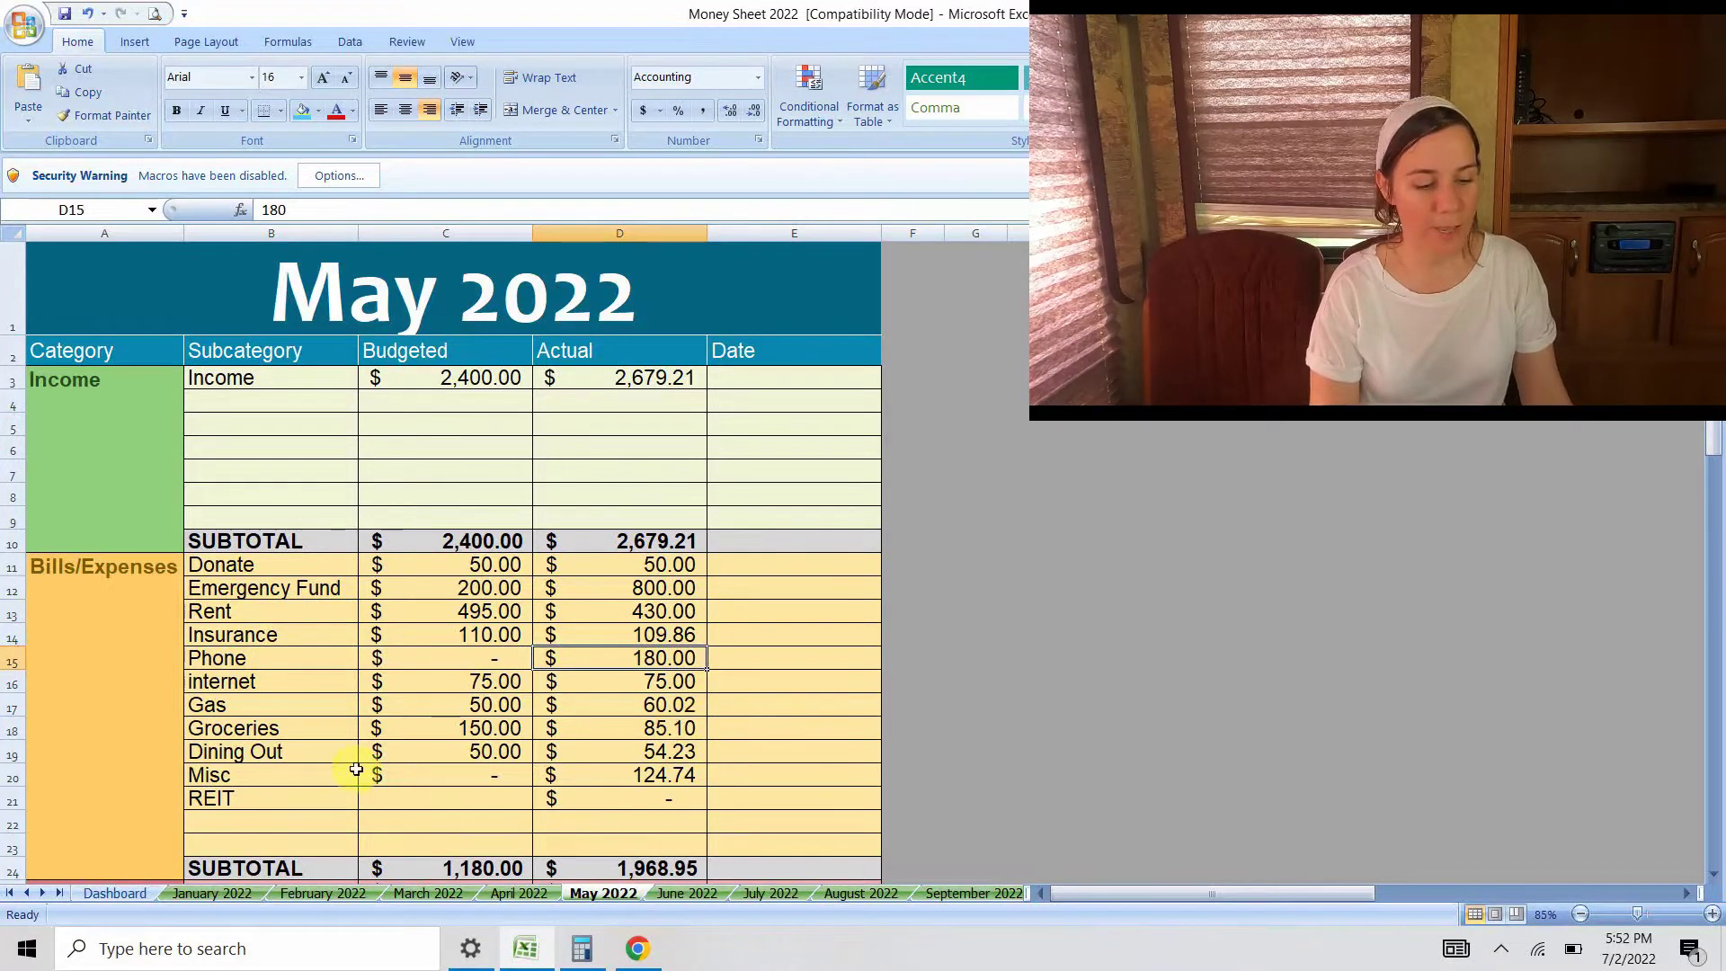
{"action": "left_click", "coordinate": [298, 797]}
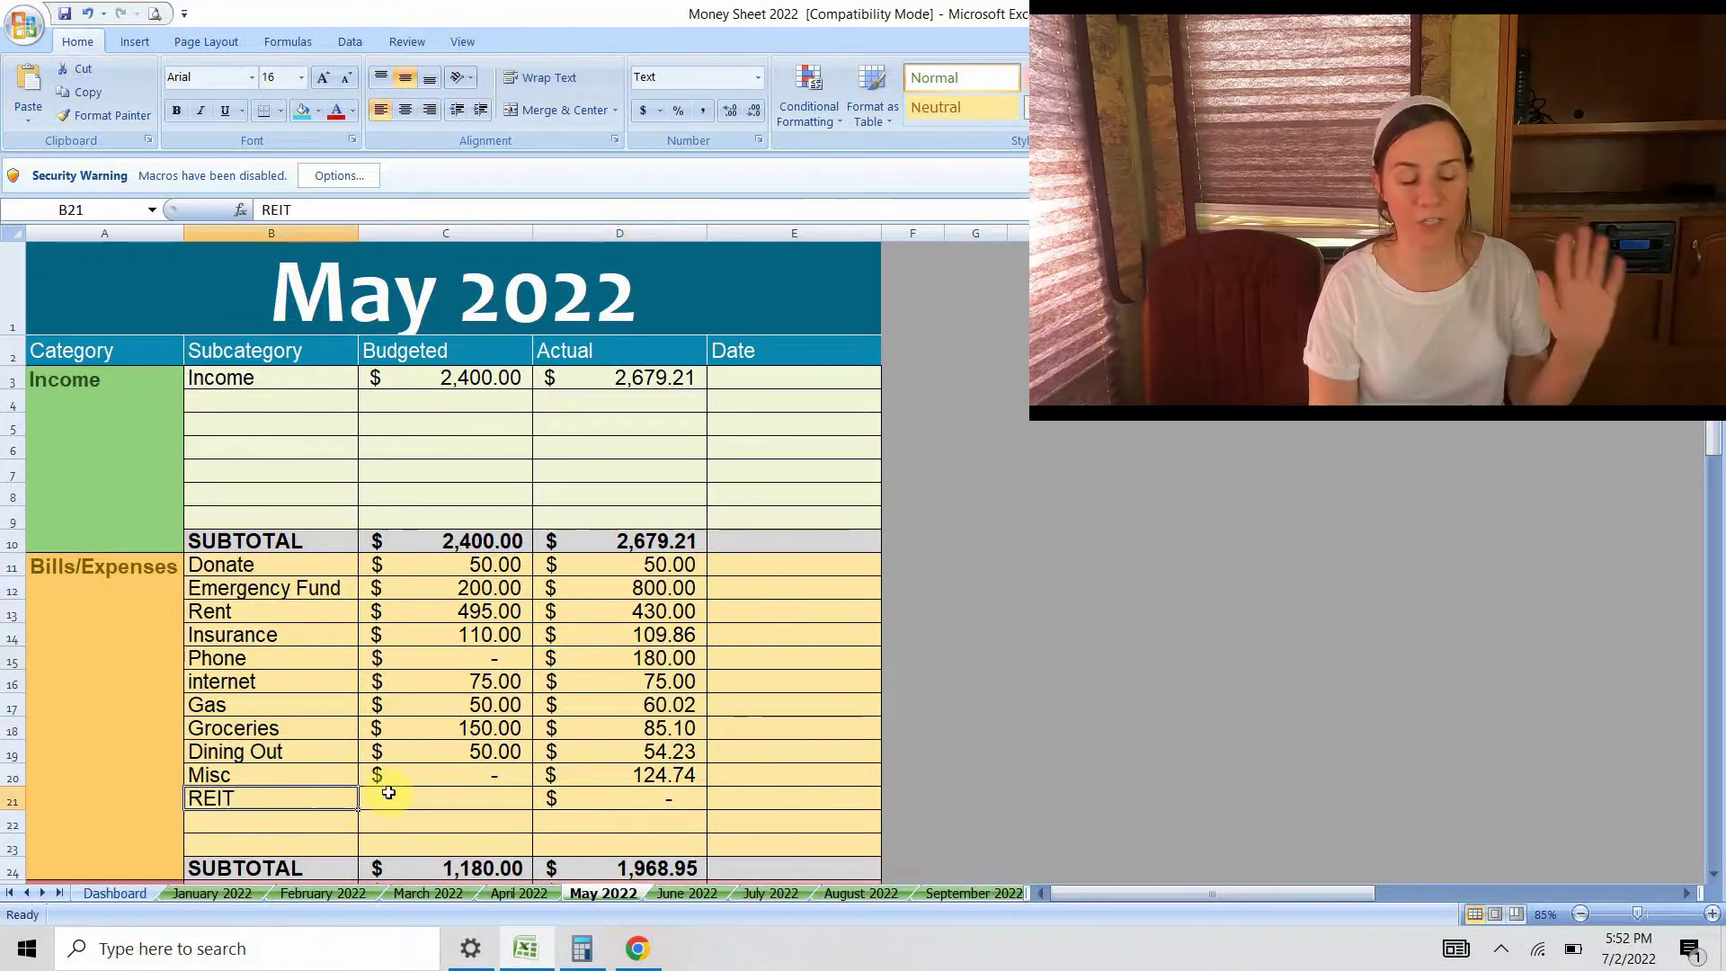
Step: Scroll down May 2022 to the Assets section (29,504.18 subtotal) and select the HAS account
{"action": "scroll", "coordinate": [771, 795], "scroll_direction": "down", "scroll_amount": 2}
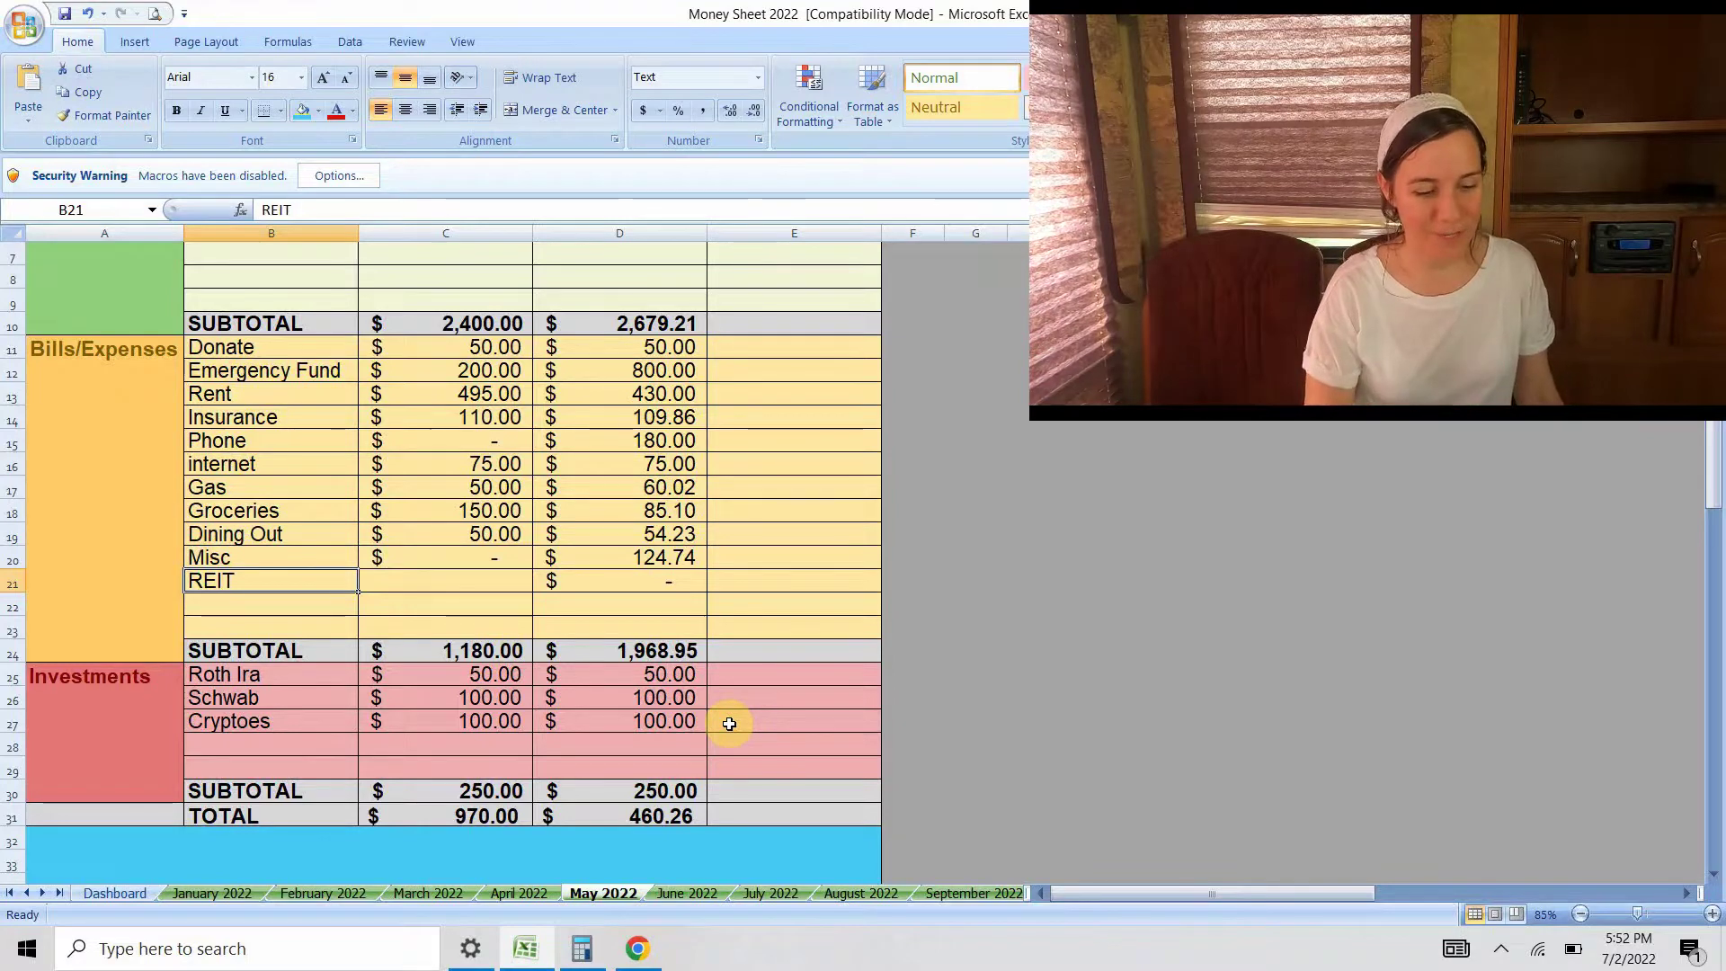
{"action": "scroll", "coordinate": [729, 724], "scroll_direction": "down", "scroll_amount": 3}
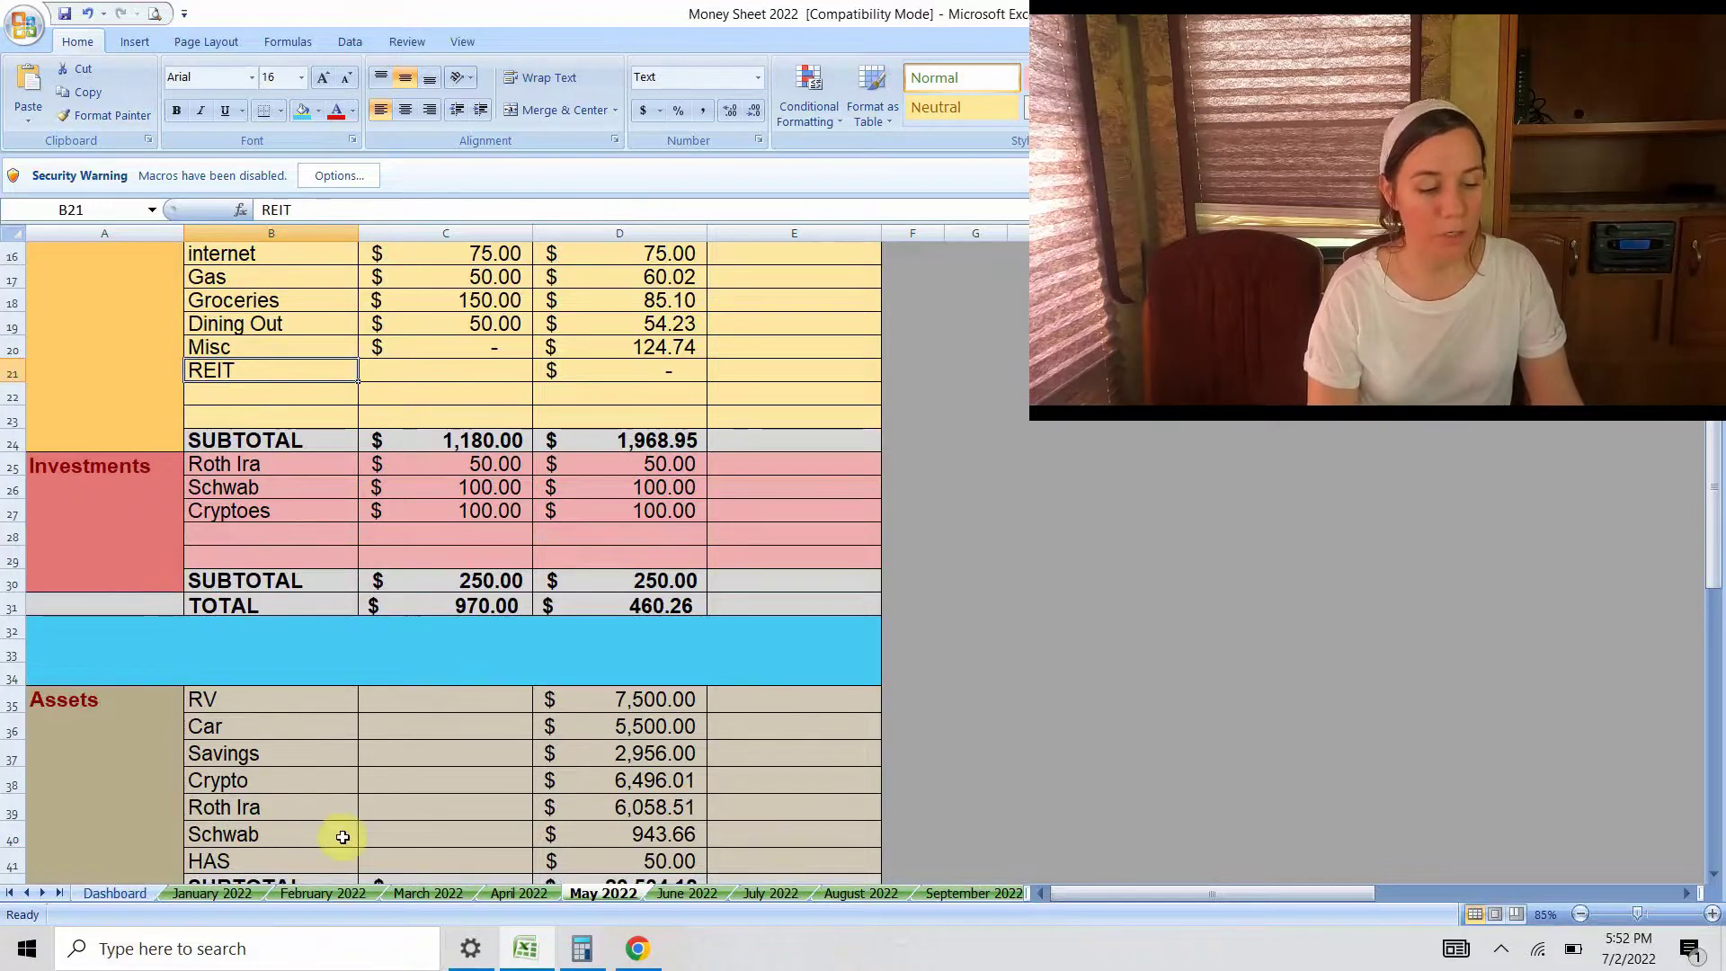
{"action": "scroll", "coordinate": [341, 836], "scroll_direction": "down", "scroll_amount": 1}
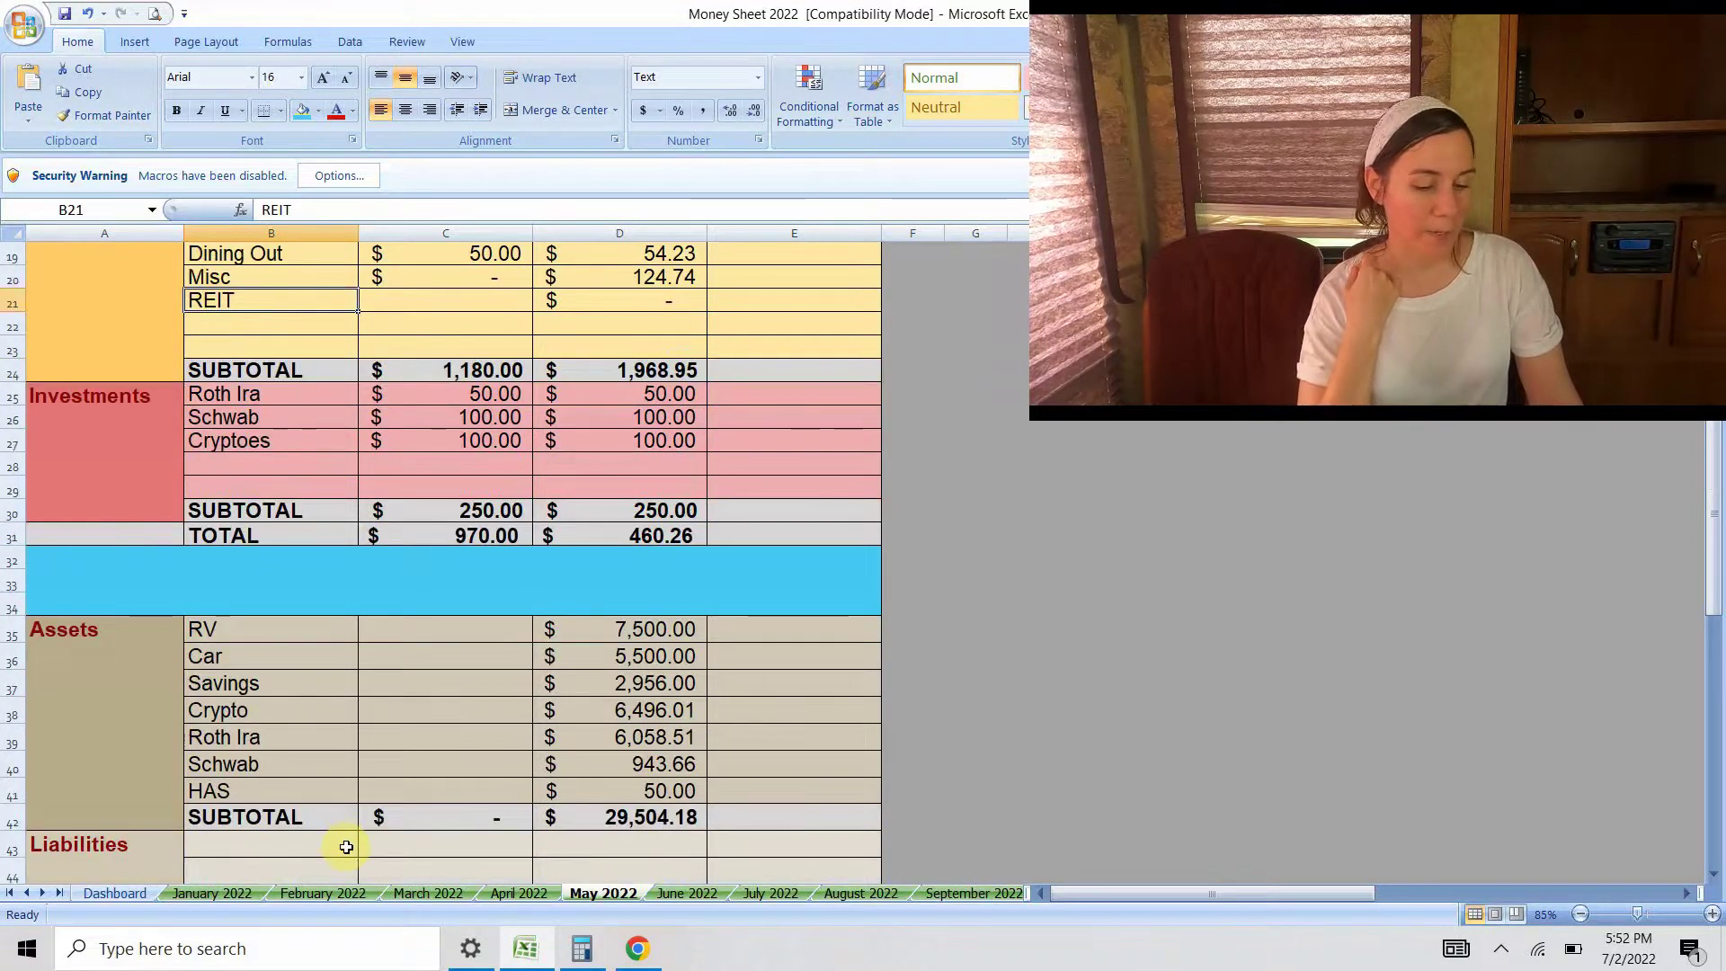
{"action": "left_click", "coordinate": [293, 792]}
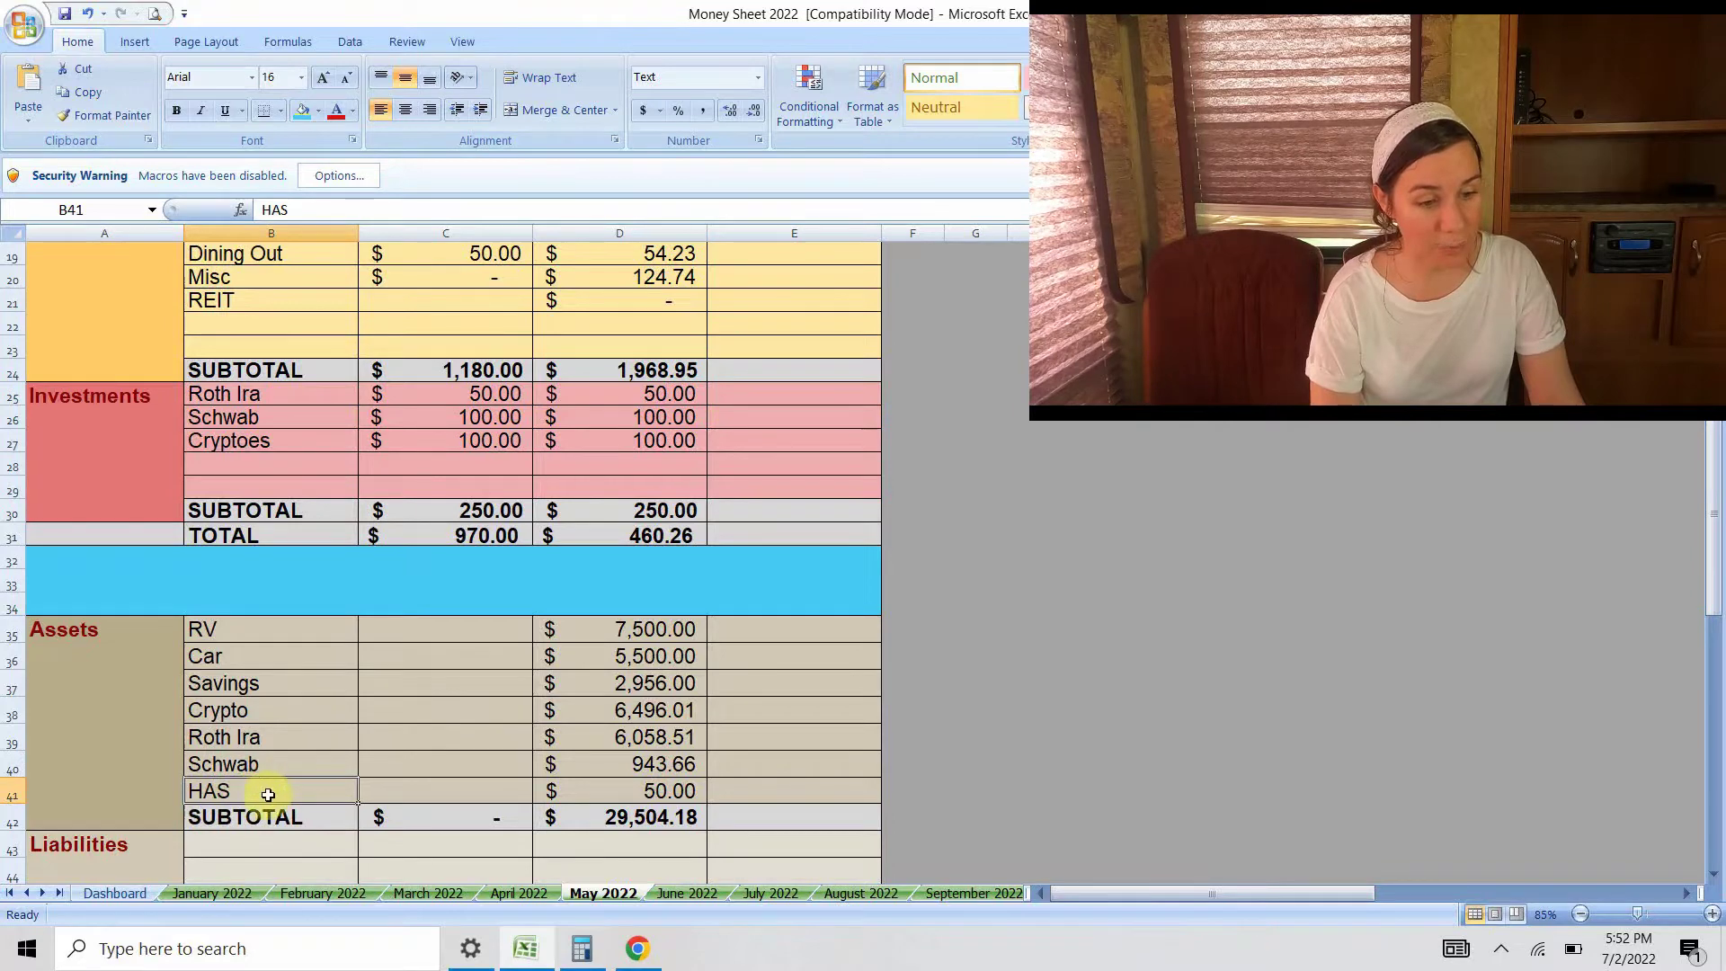
Step: Correct May's 'HAS' asset label to 'HSA' and scroll down to the empty Liabilities section
{"action": "left_click", "coordinate": [381, 227]}
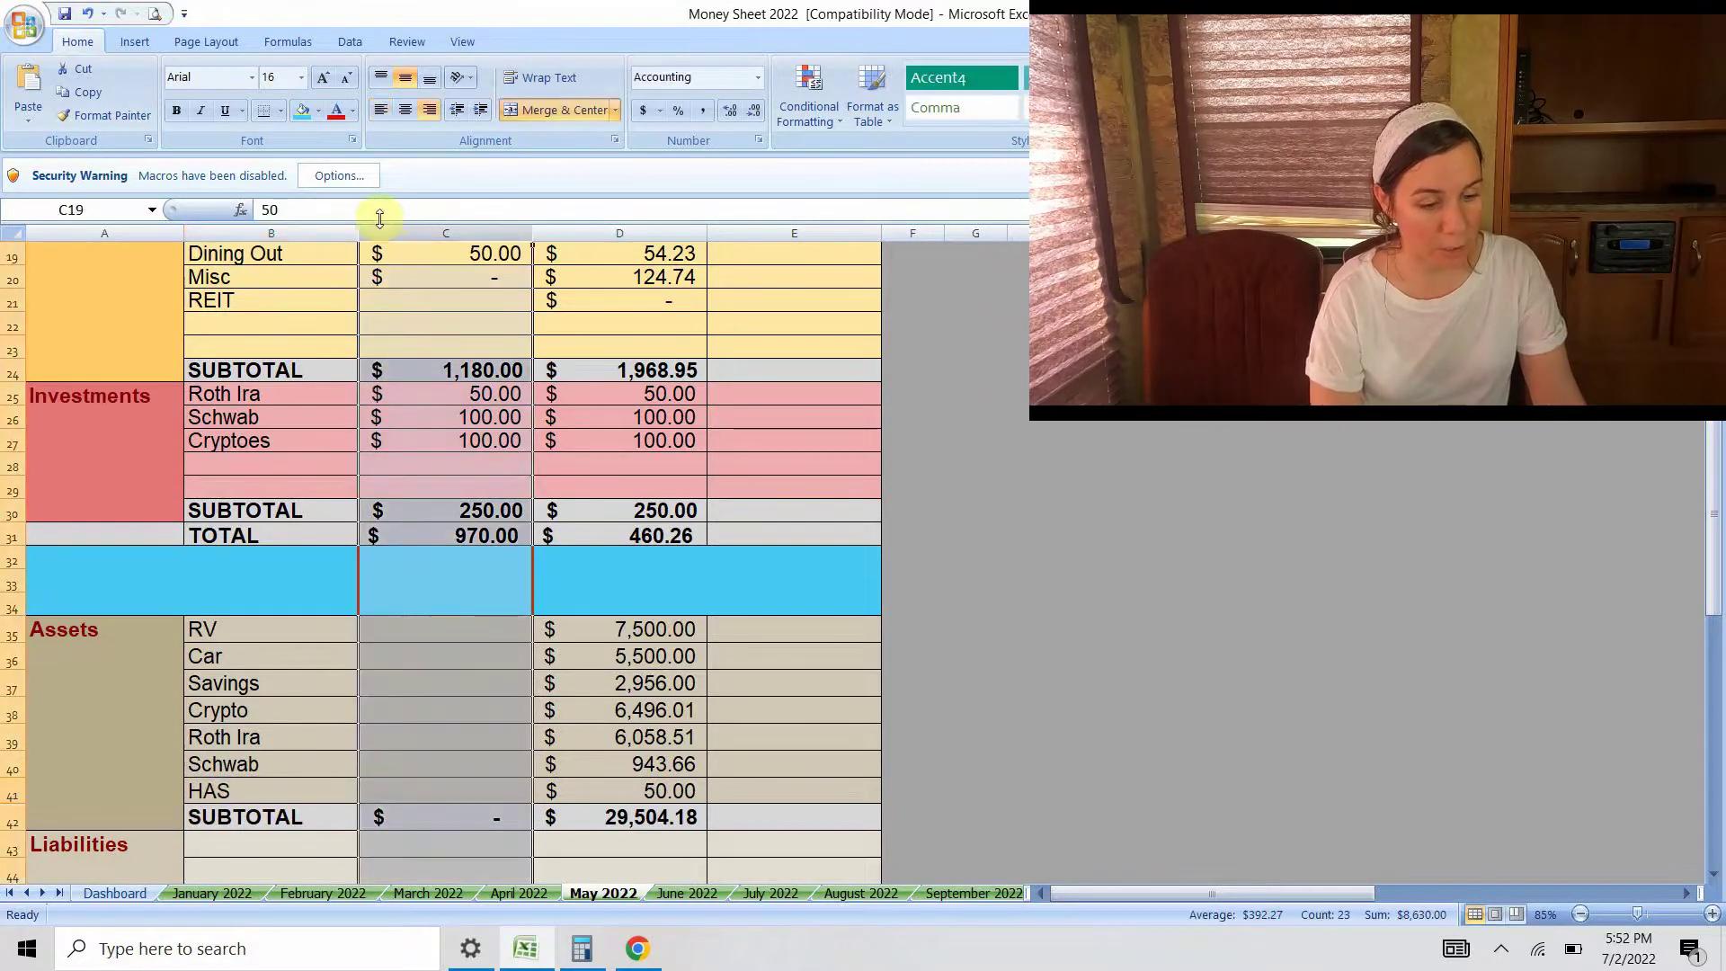
{"action": "left_click", "coordinate": [208, 789]}
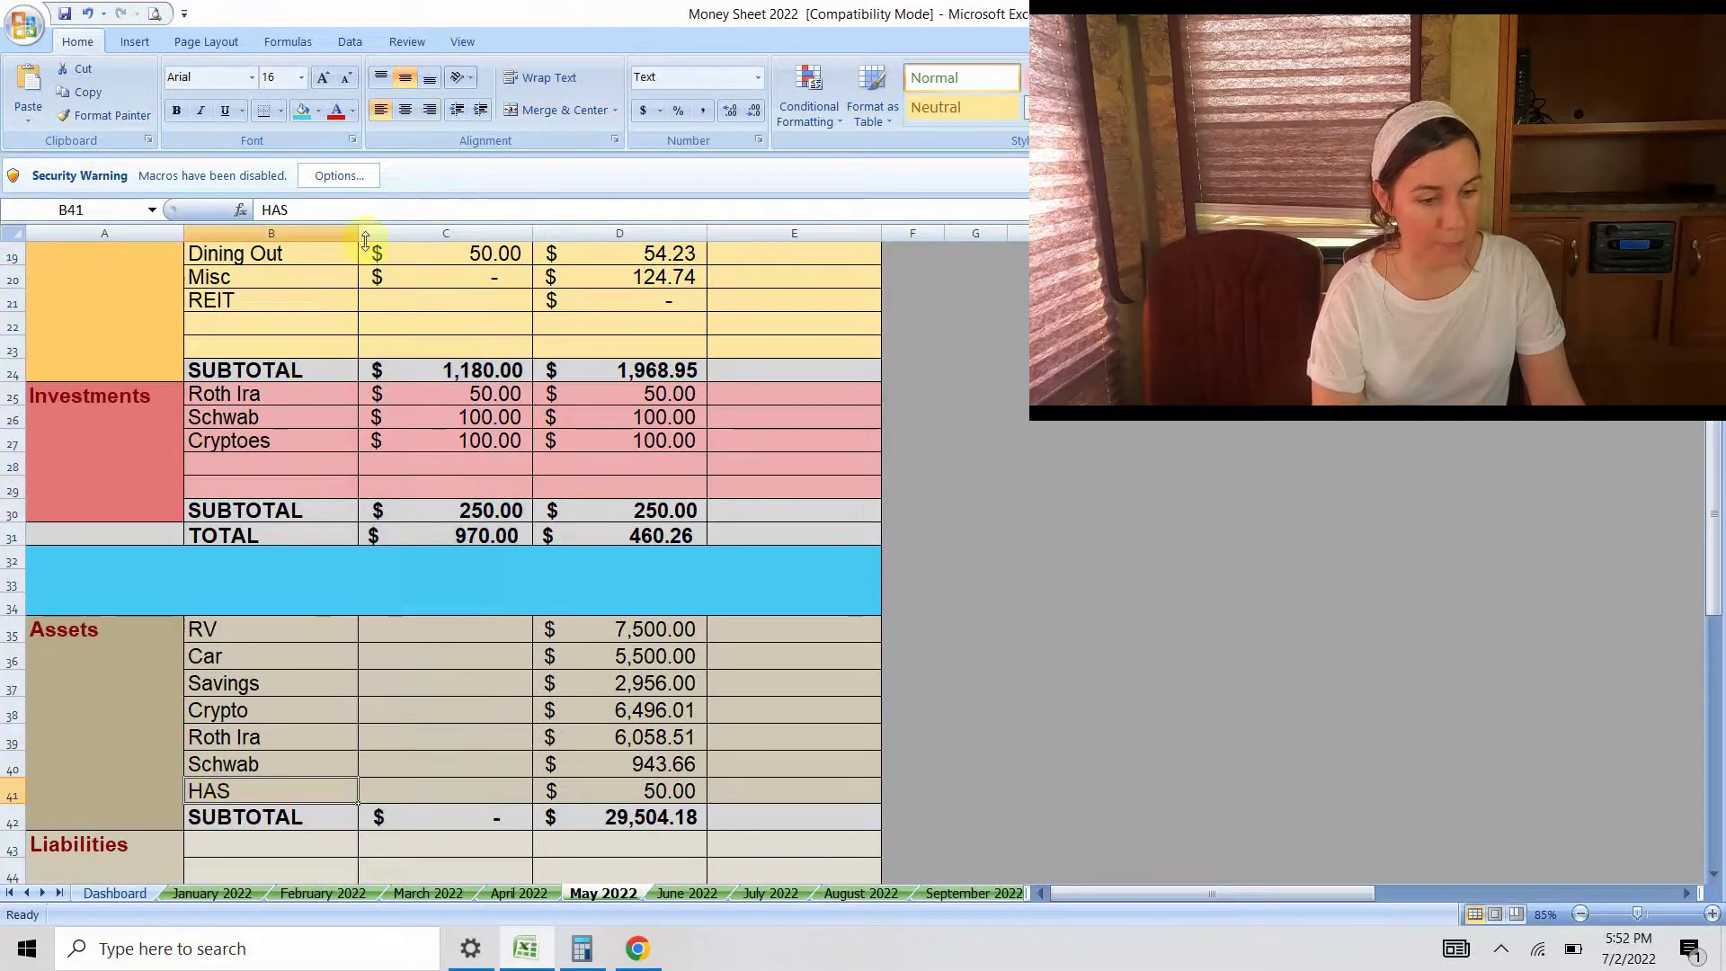
{"action": "double_click", "coordinate": [364, 210]}
{"action": "type", "text": "HSA"}
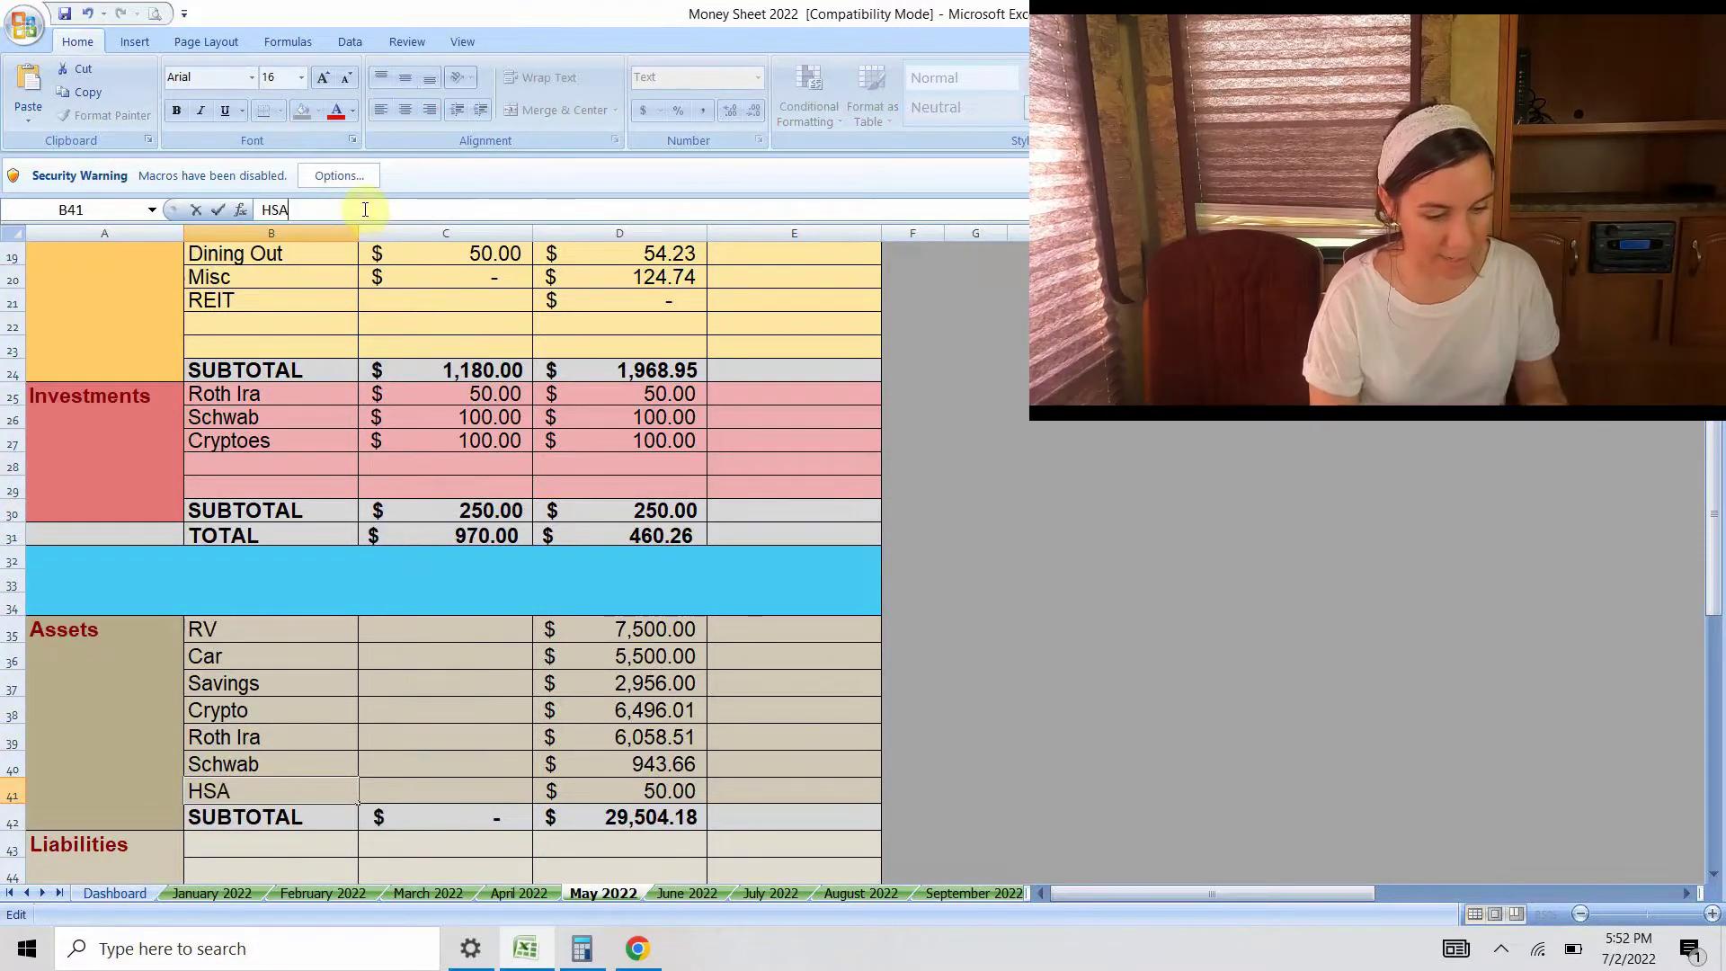
{"action": "key", "text": "Return"}
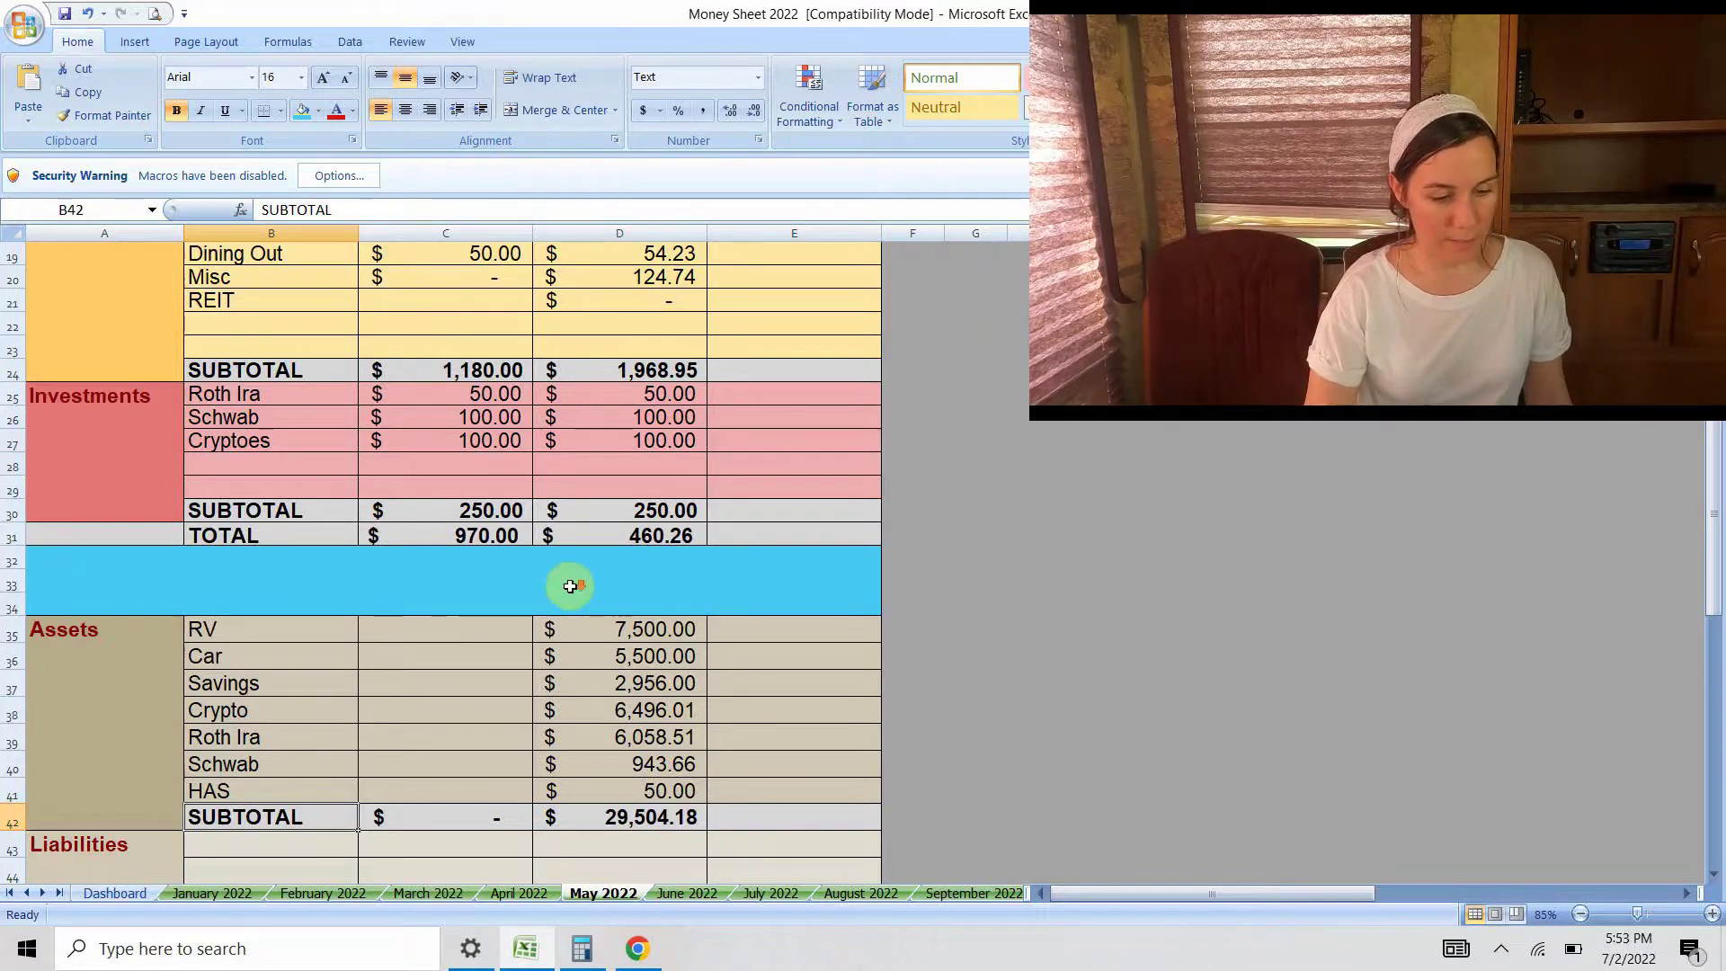
{"action": "scroll", "coordinate": [570, 586], "scroll_direction": "down", "scroll_amount": 1}
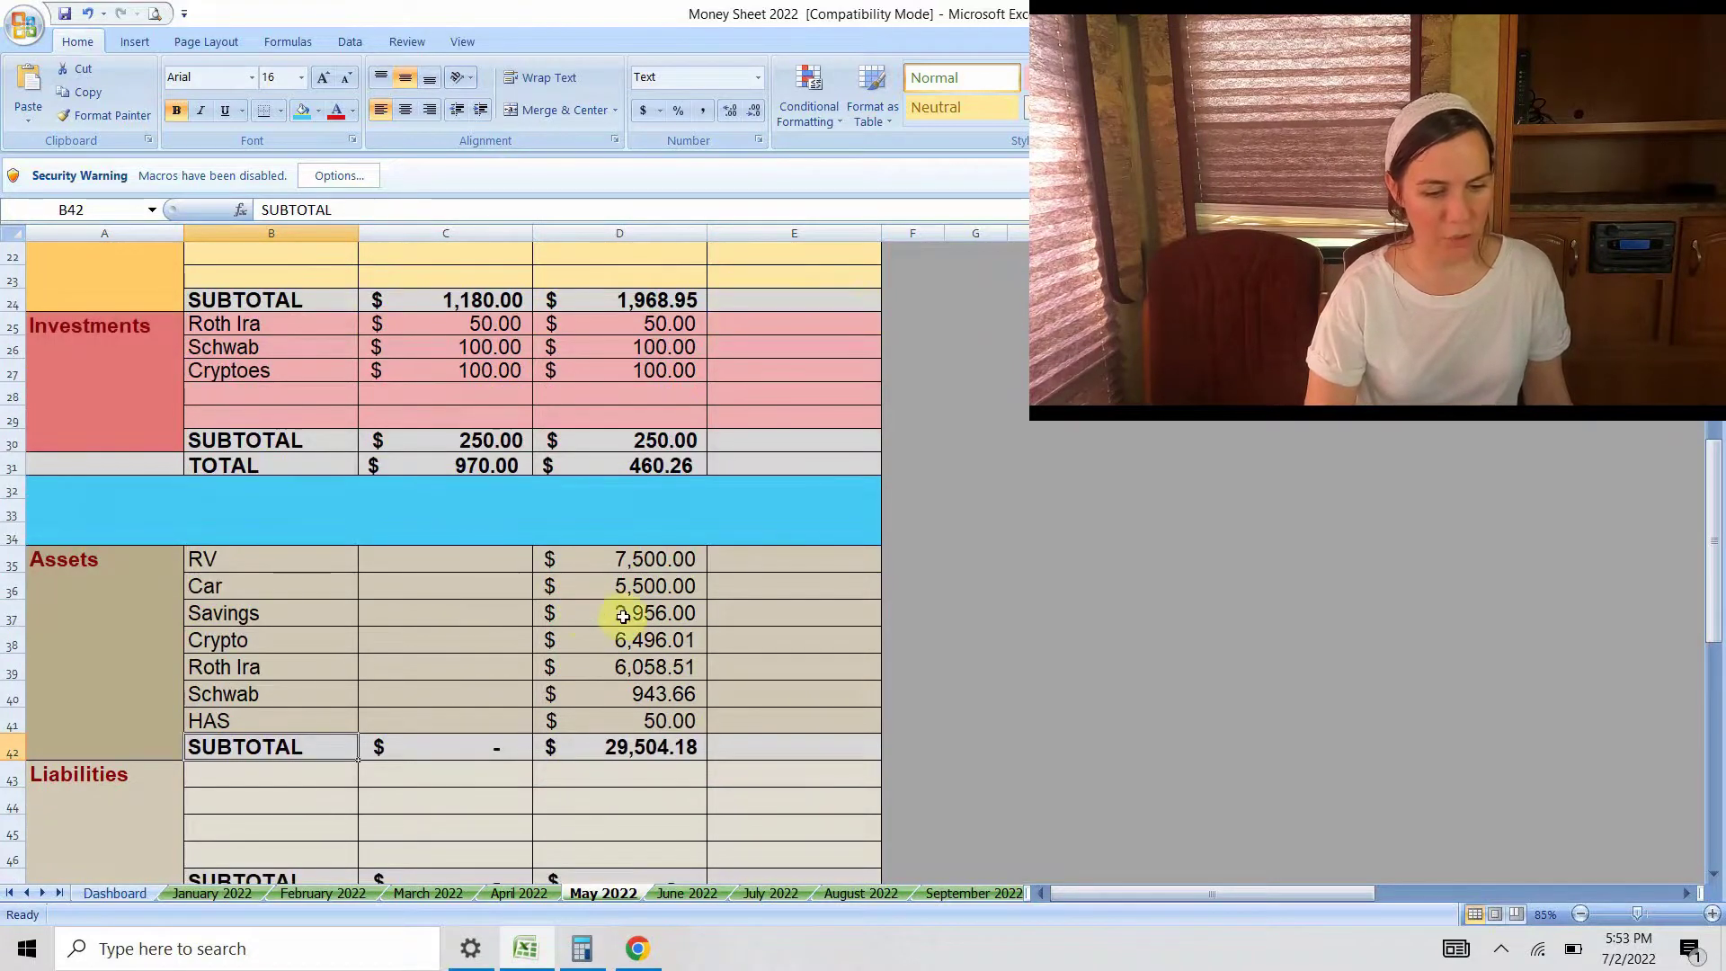
{"action": "scroll", "coordinate": [796, 663], "scroll_direction": "down", "scroll_amount": 1}
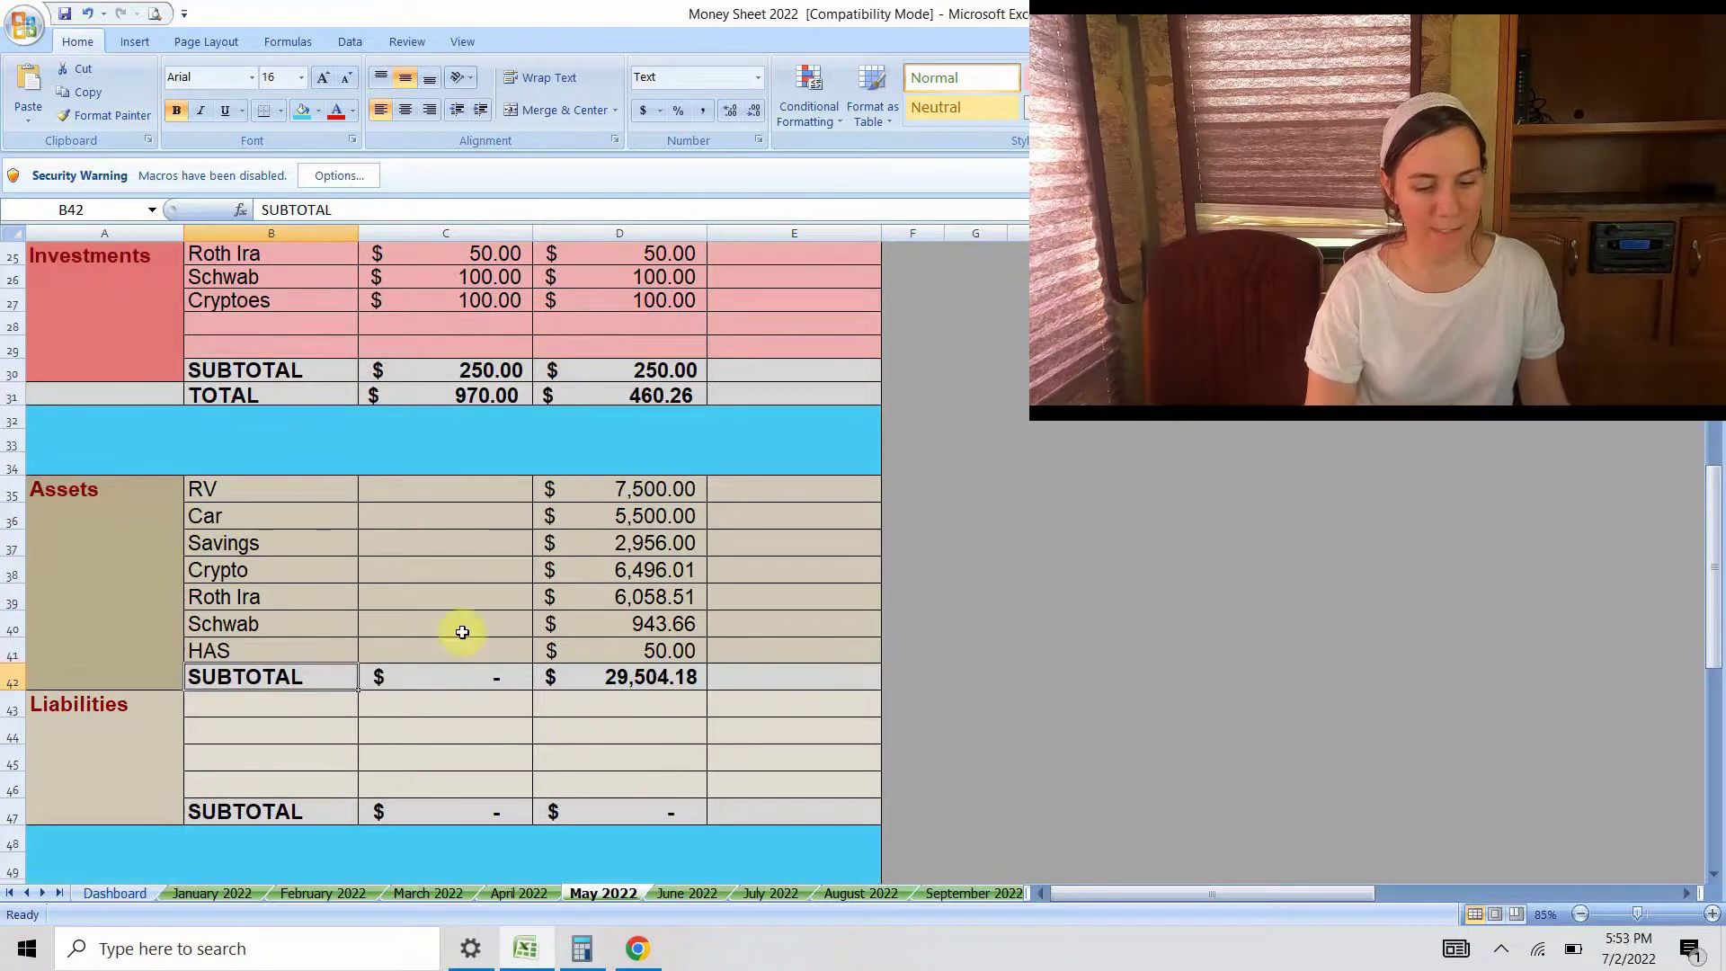
Step: On the June 2022 sheet, review the Insurance, Groceries, Dining out and Misc. (267.81) amounts
{"action": "left_click", "coordinate": [688, 892]}
{"action": "scroll", "coordinate": [701, 566], "scroll_direction": "up", "scroll_amount": 10}
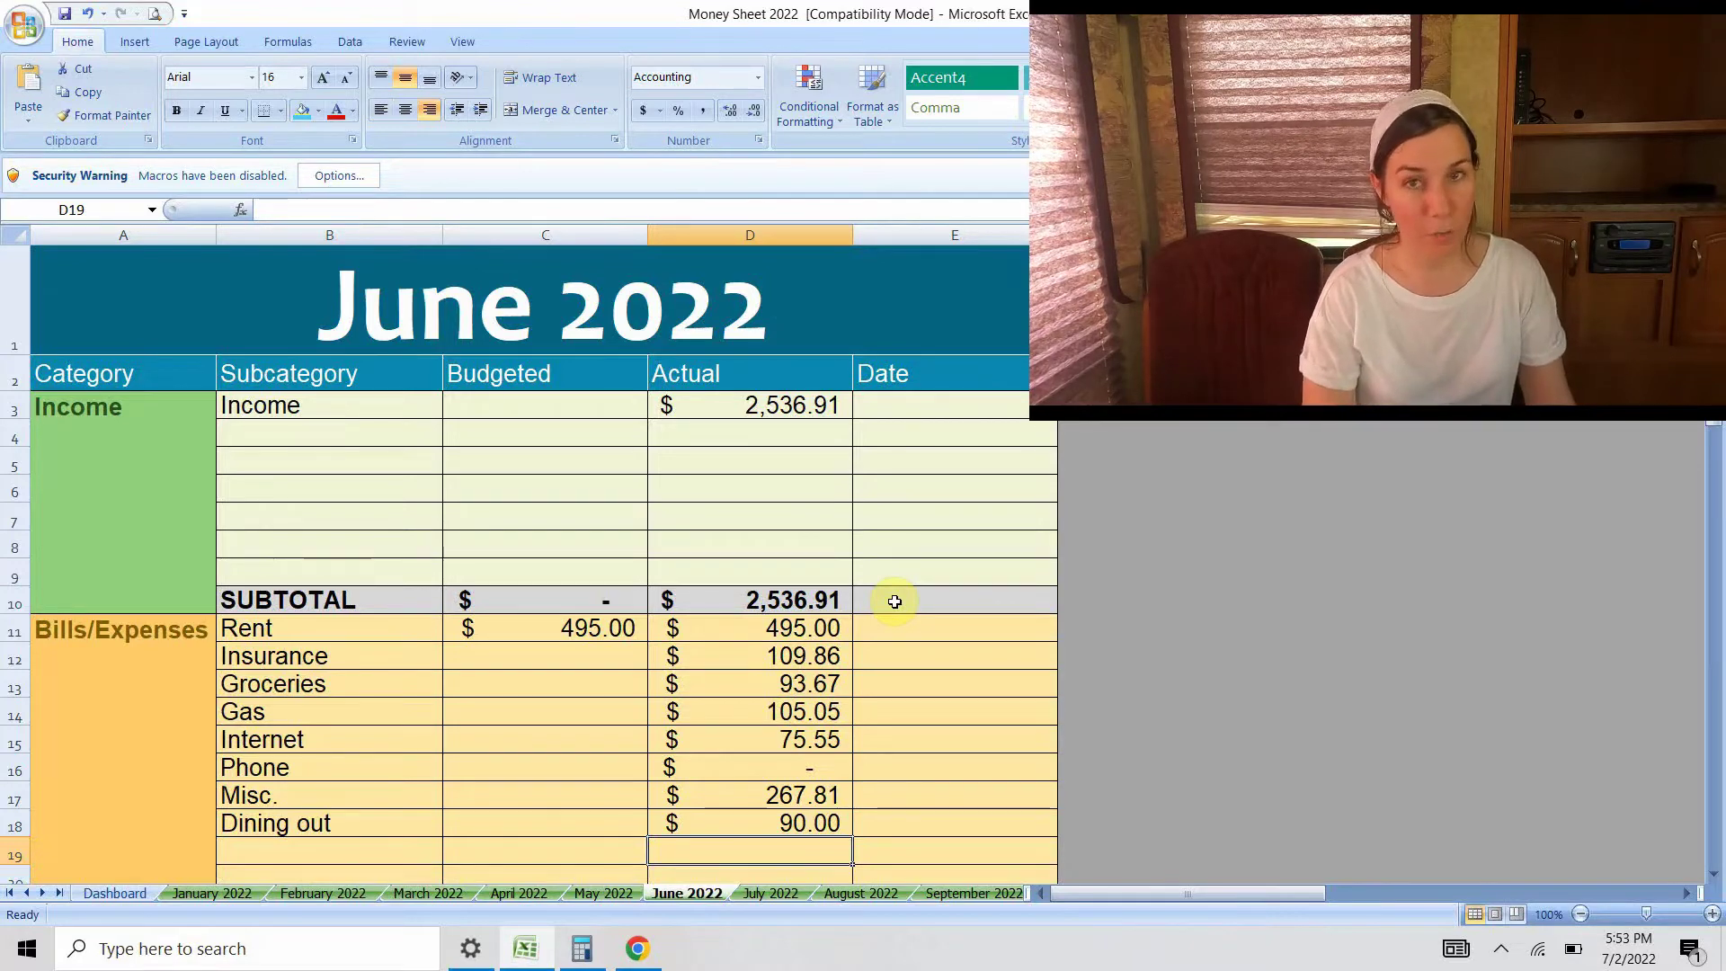
{"action": "left_click", "coordinate": [791, 660]}
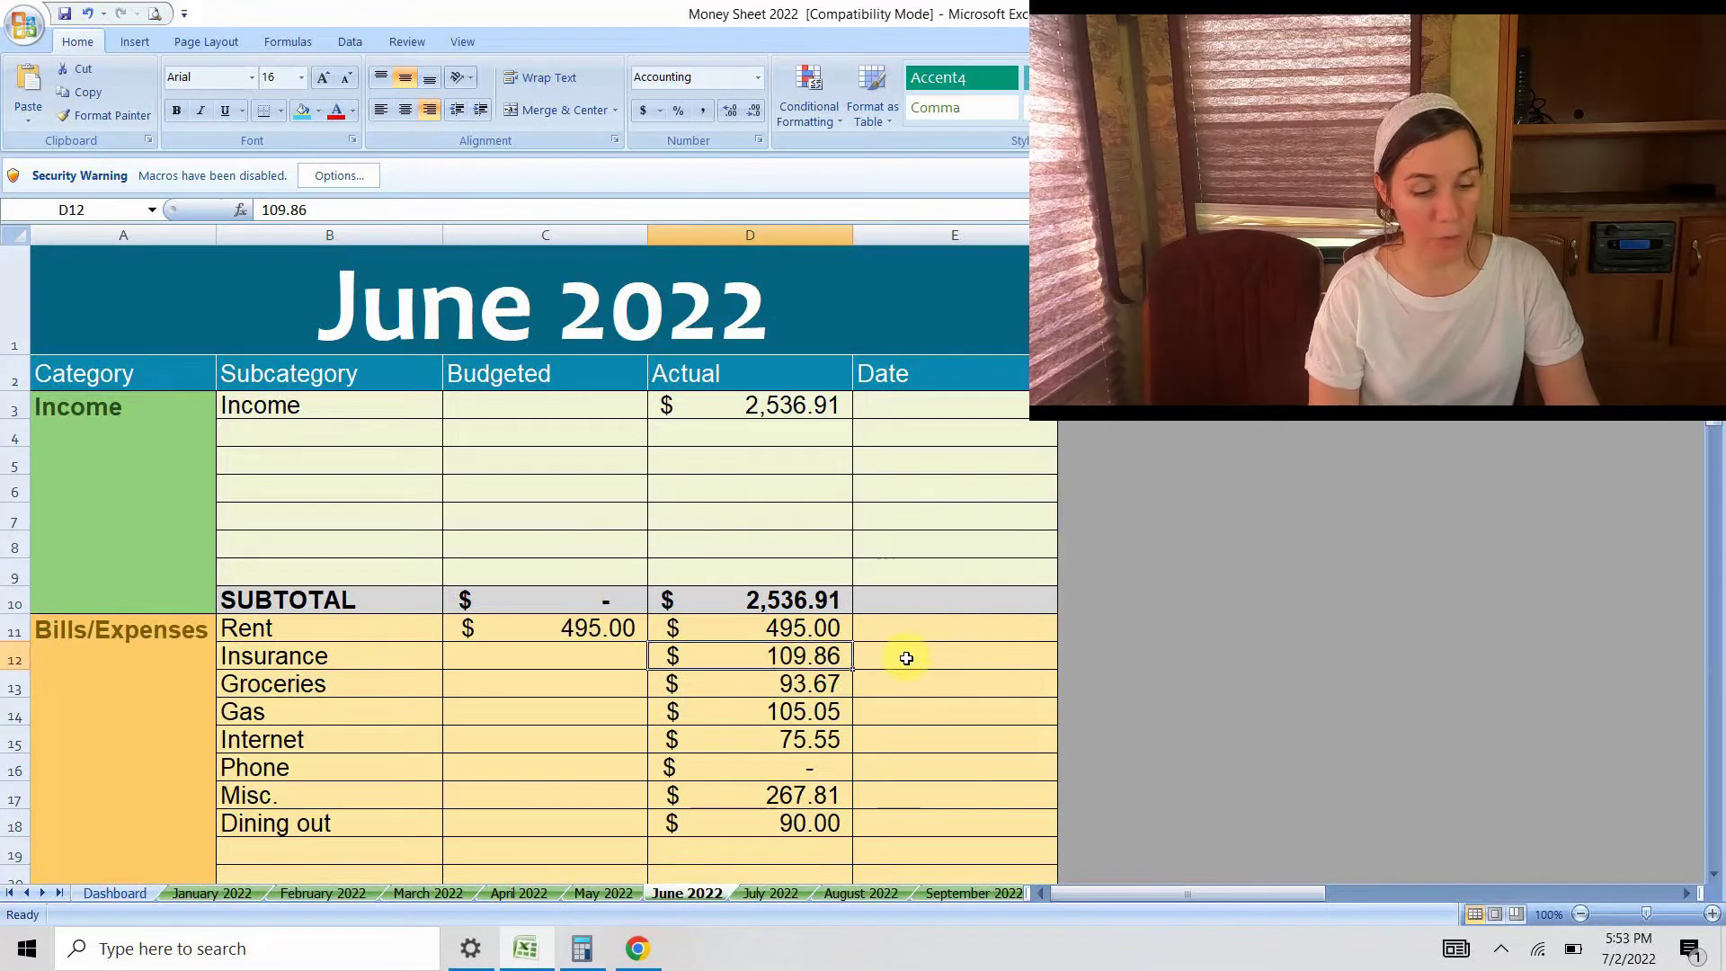
{"action": "left_click", "coordinate": [771, 697]}
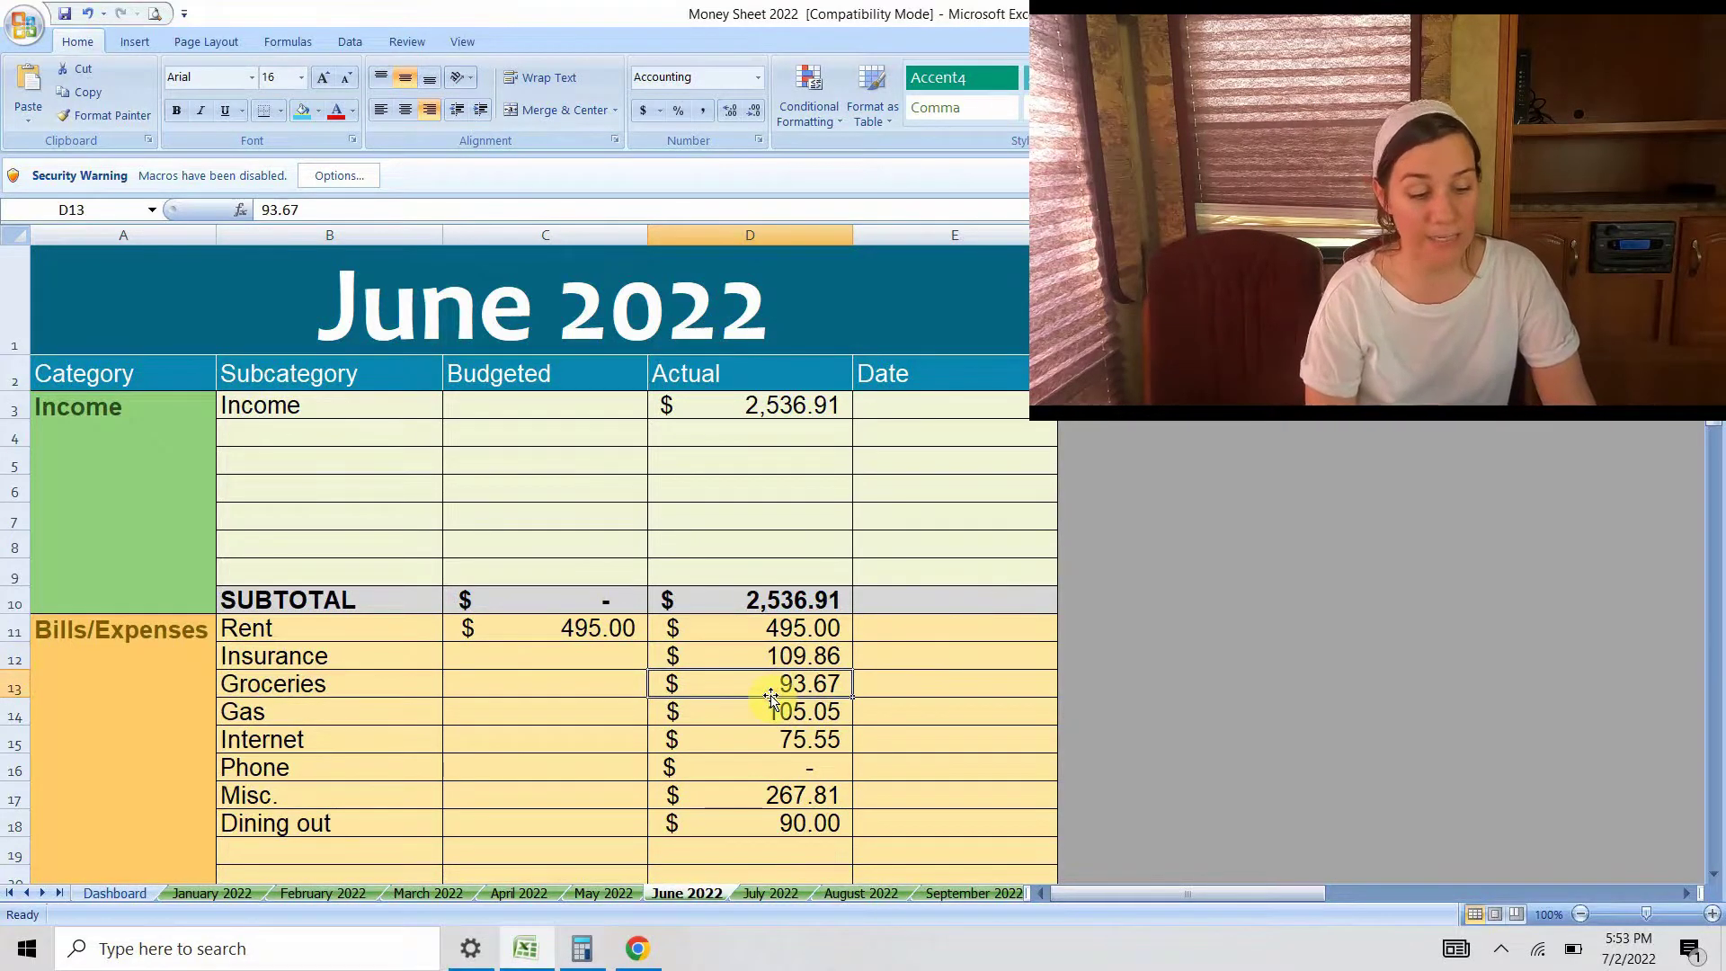
{"action": "left_click", "coordinate": [809, 825]}
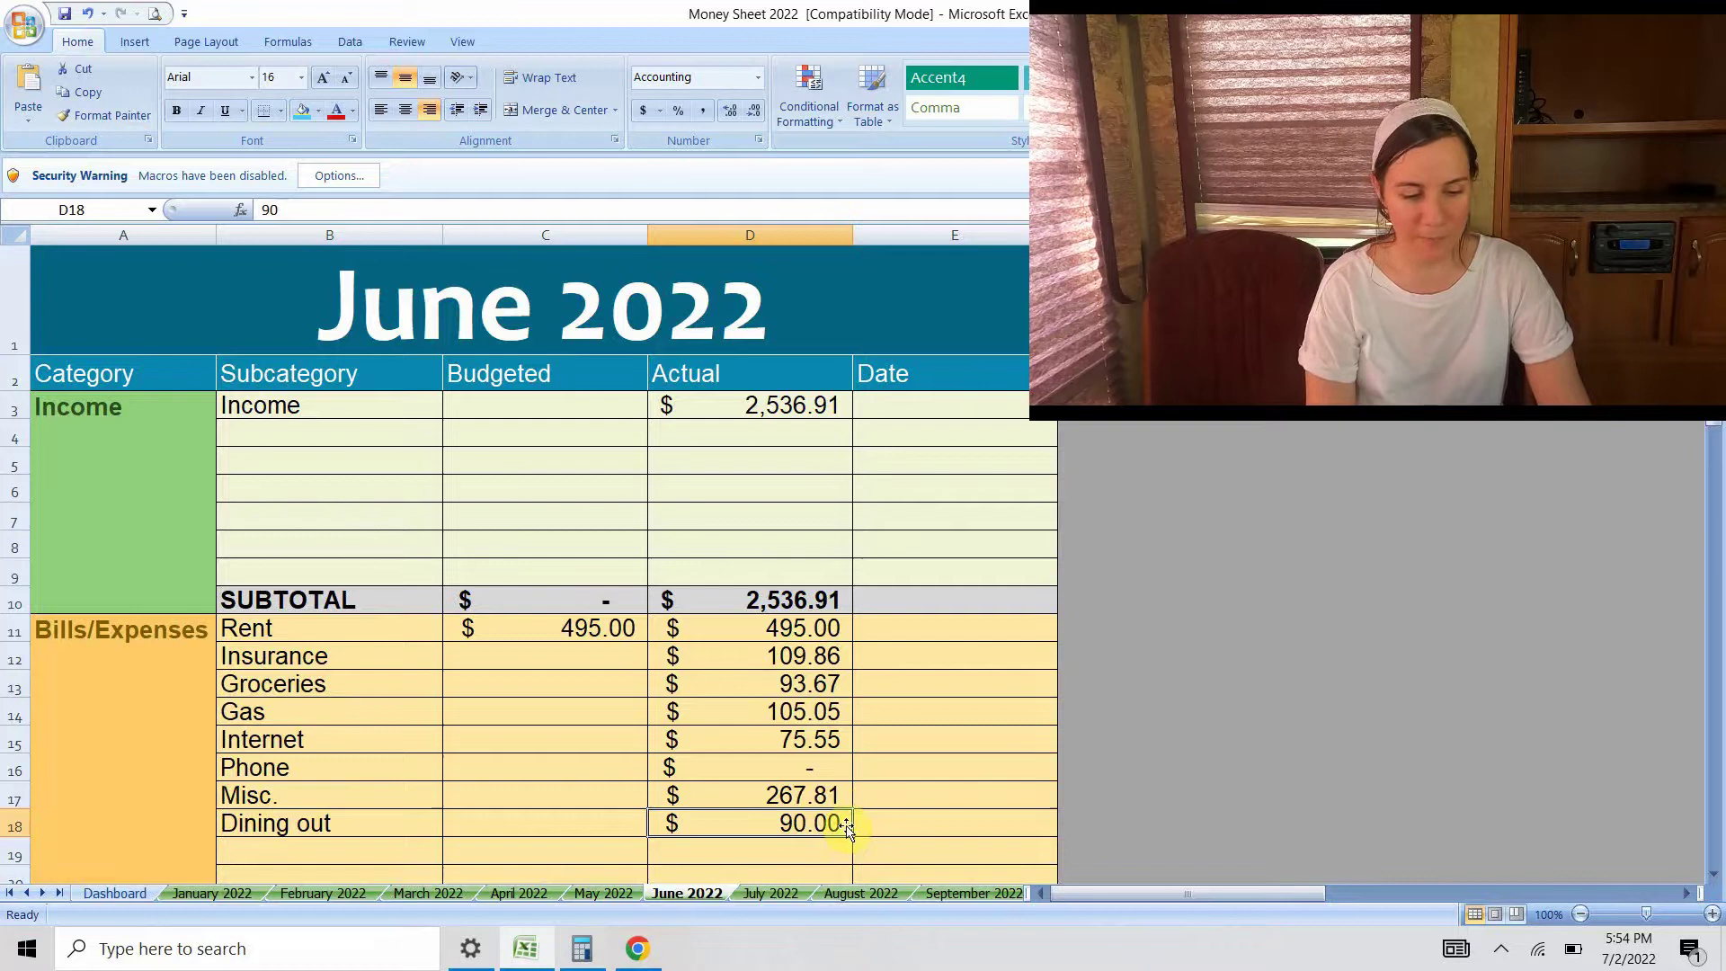
{"action": "left_click", "coordinate": [829, 793]}
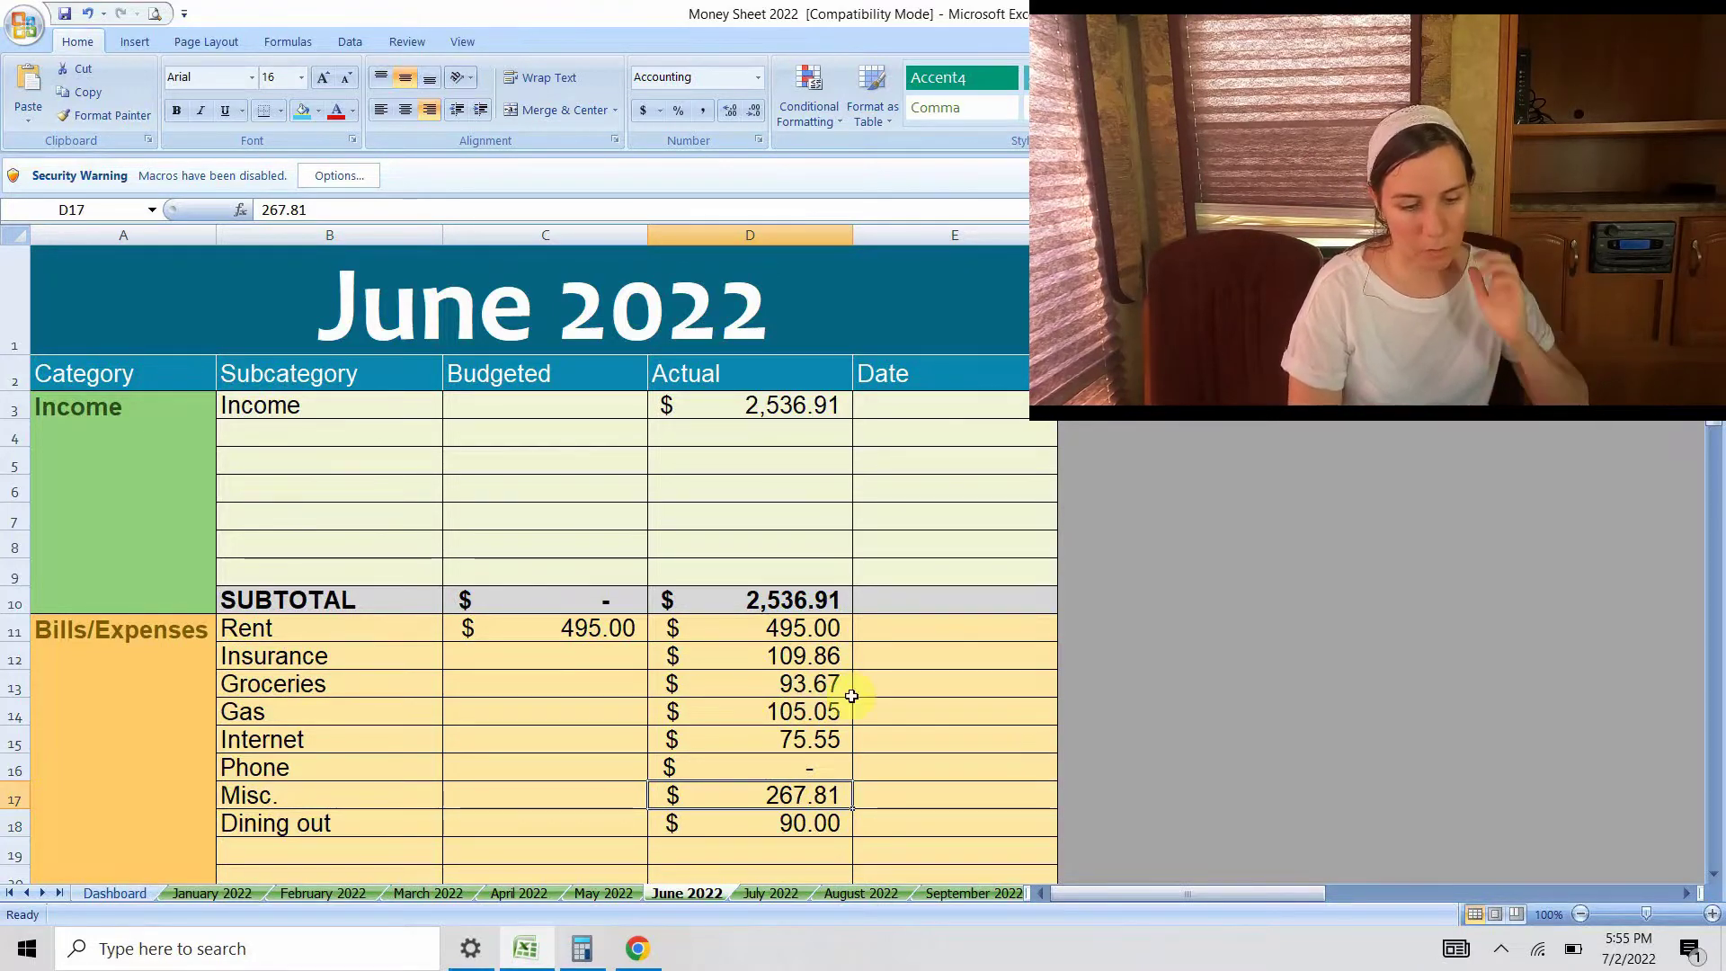
Step: Scroll June 2022 down to the Investments subtotal of 250.00 and the 1,049.97 overall total
{"action": "scroll", "coordinate": [747, 569], "scroll_direction": "down", "scroll_amount": 2}
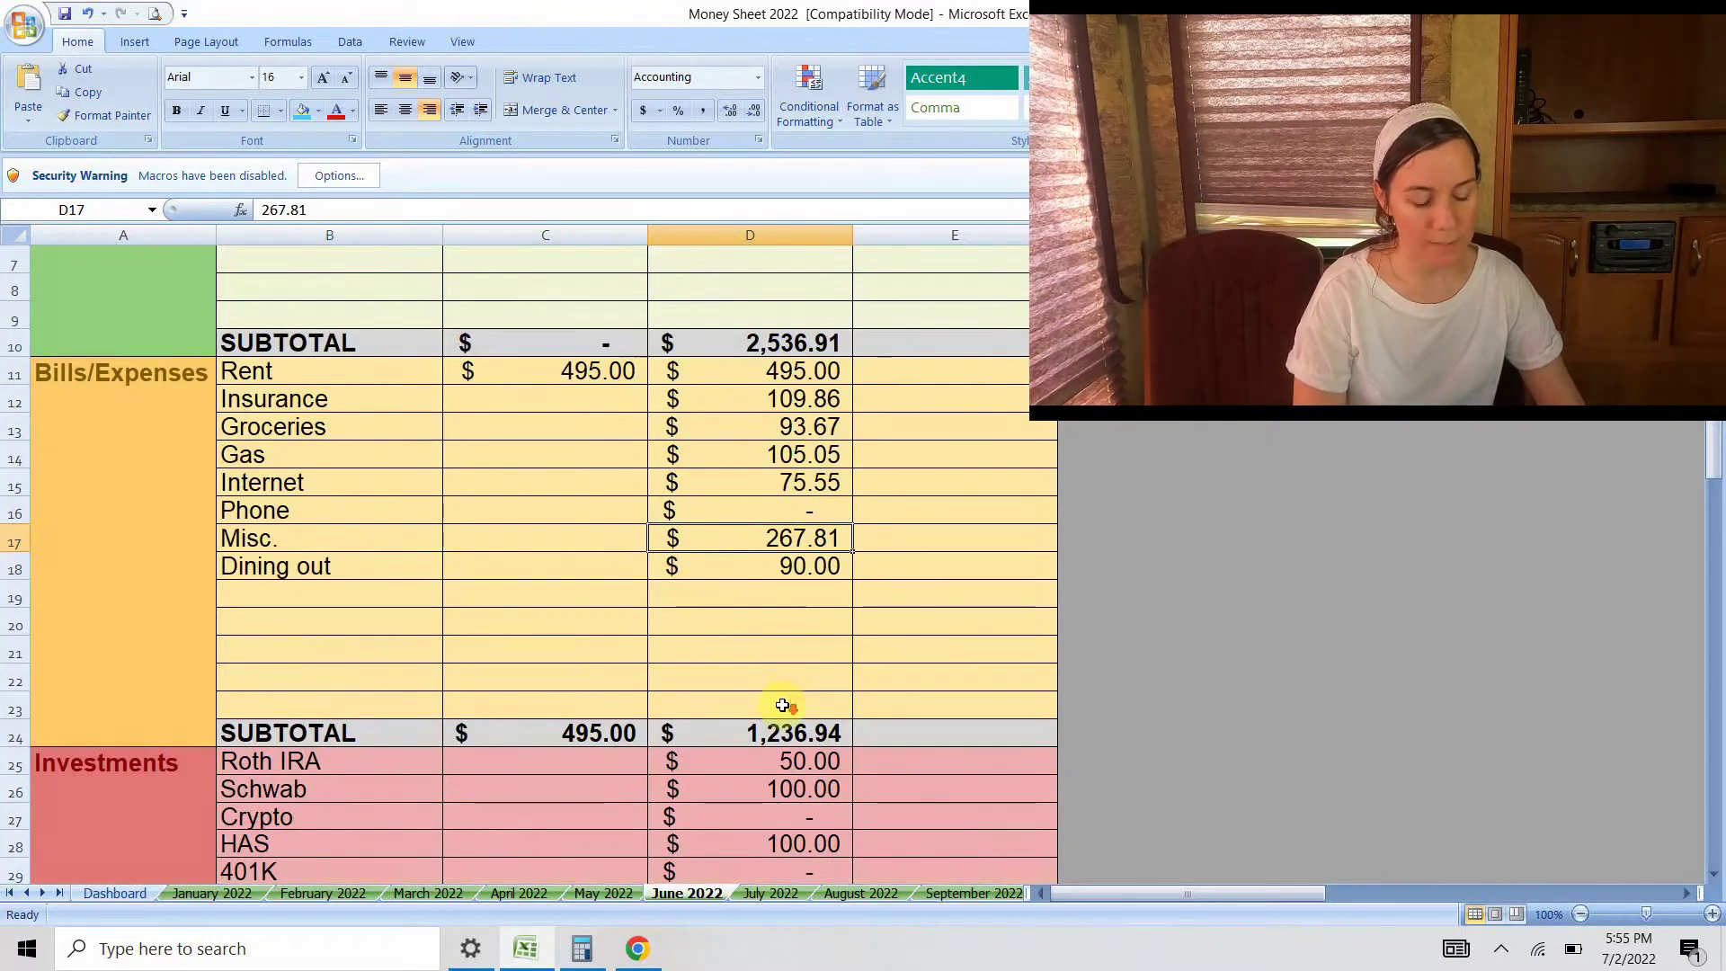
{"action": "scroll", "coordinate": [782, 698], "scroll_direction": "down", "scroll_amount": 1}
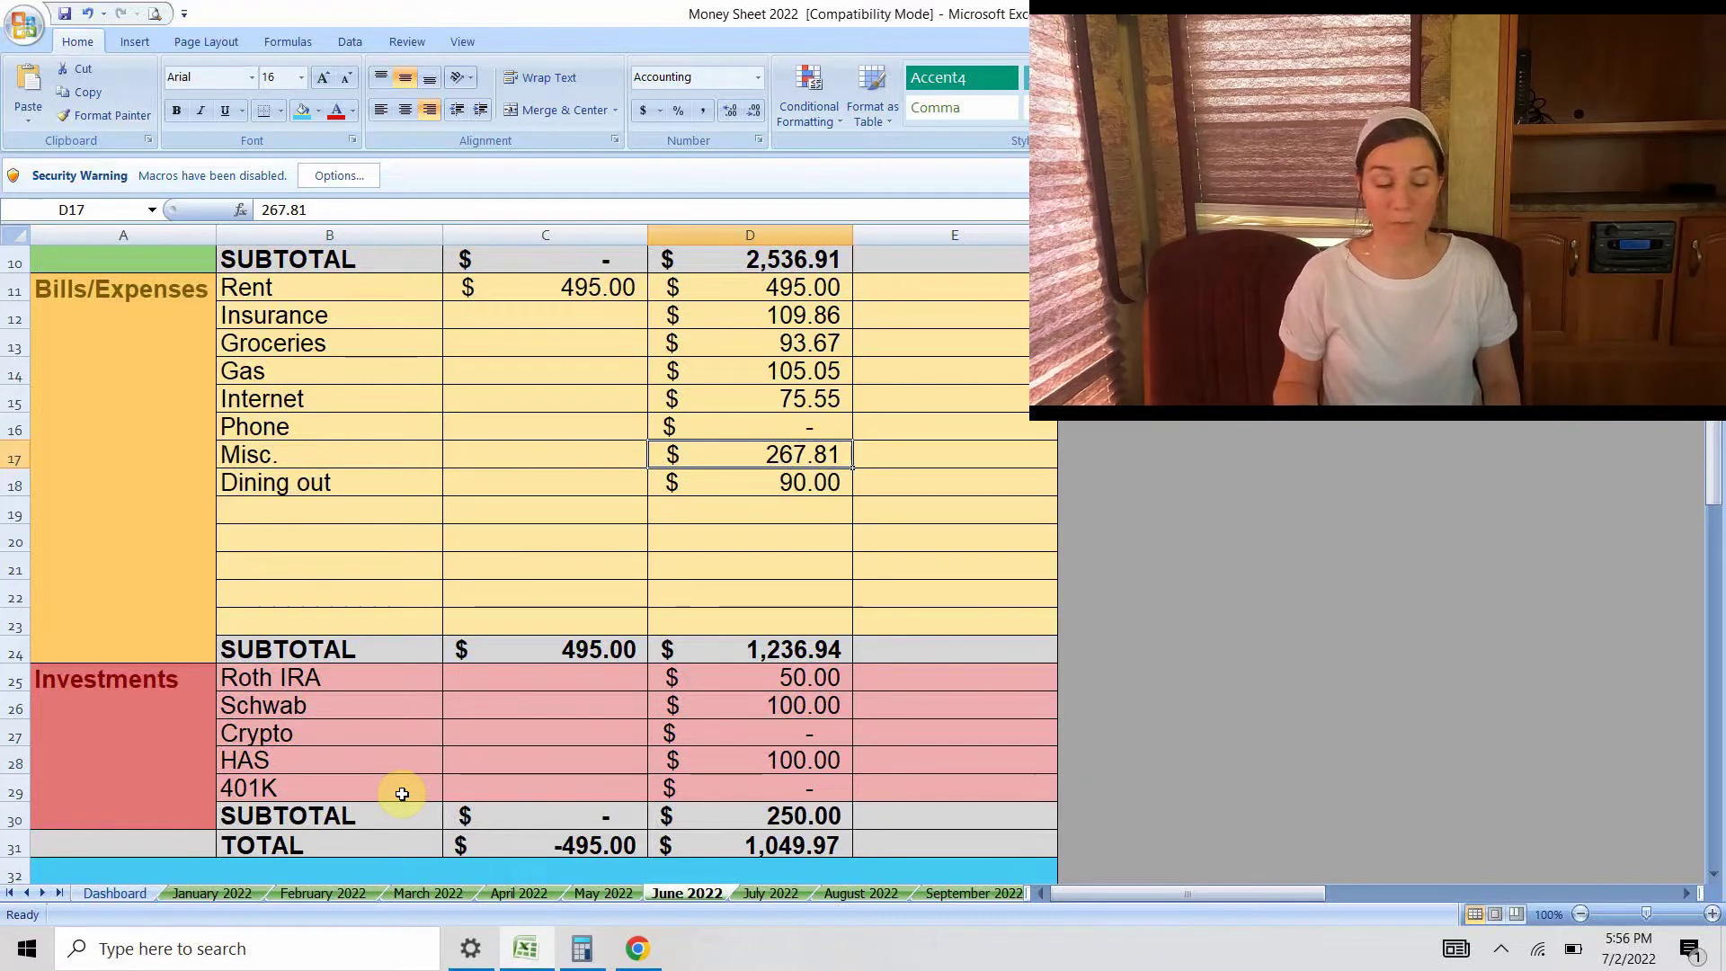
Step: Check June's HAS investment contribution of 100, then scroll down to the Assets subtotal of 32,235.70
{"action": "left_click", "coordinate": [260, 762]}
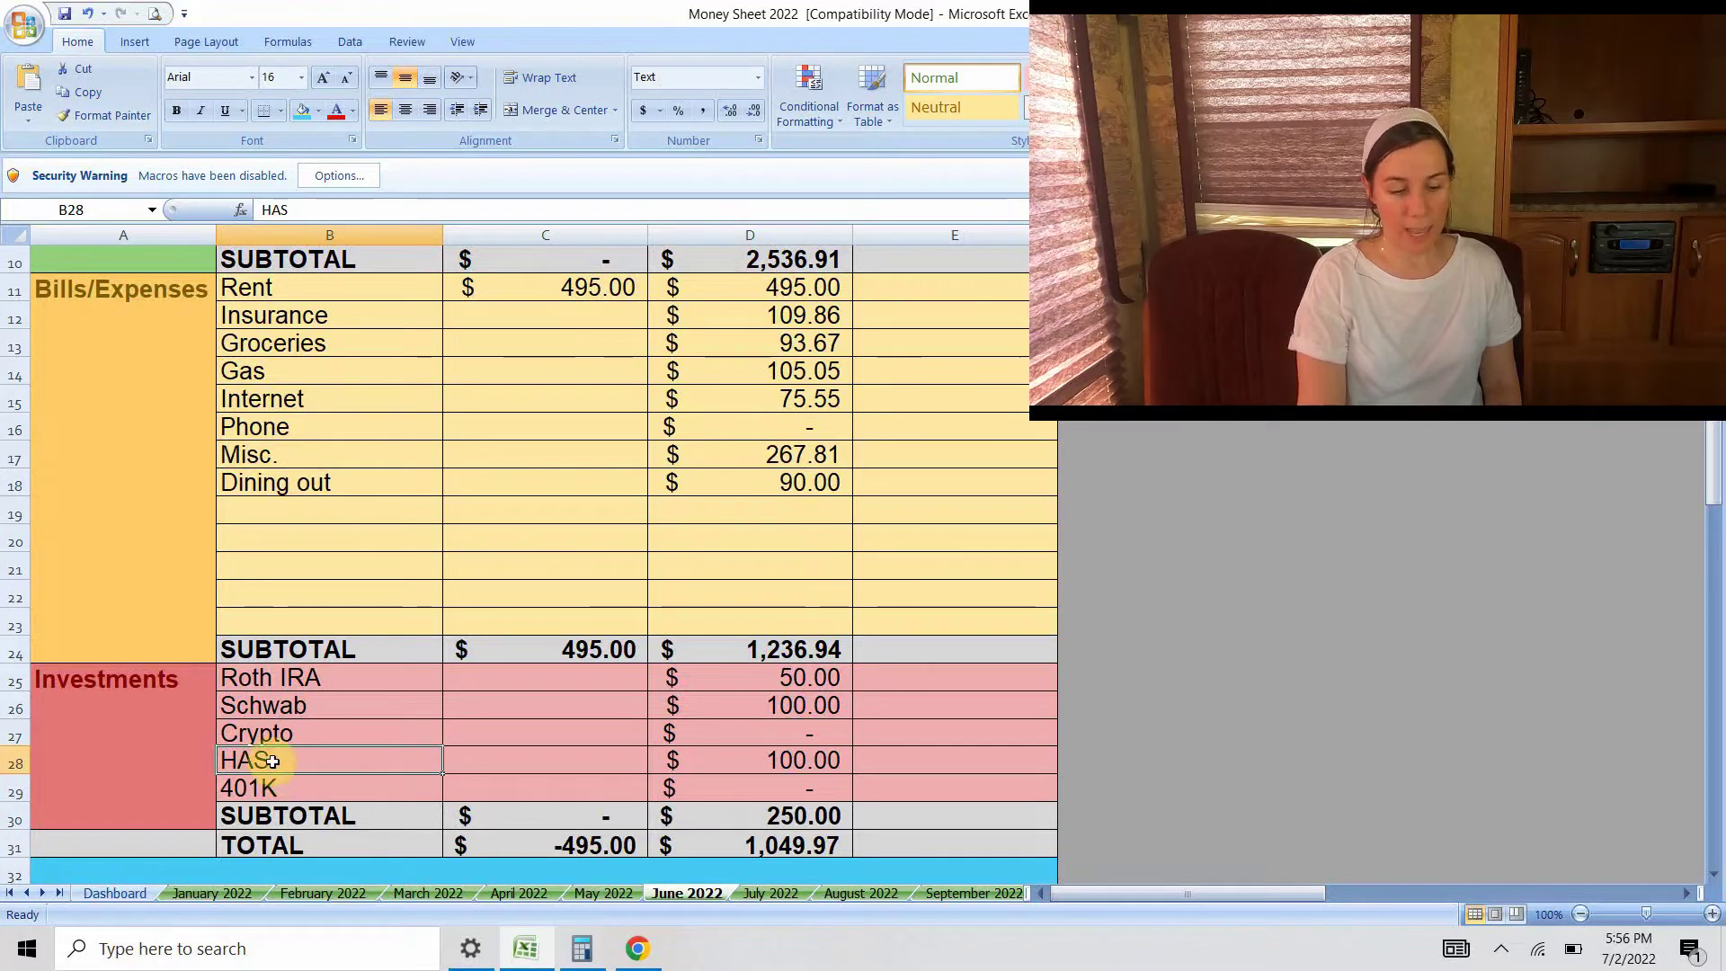
{"action": "left_click", "coordinate": [718, 762]}
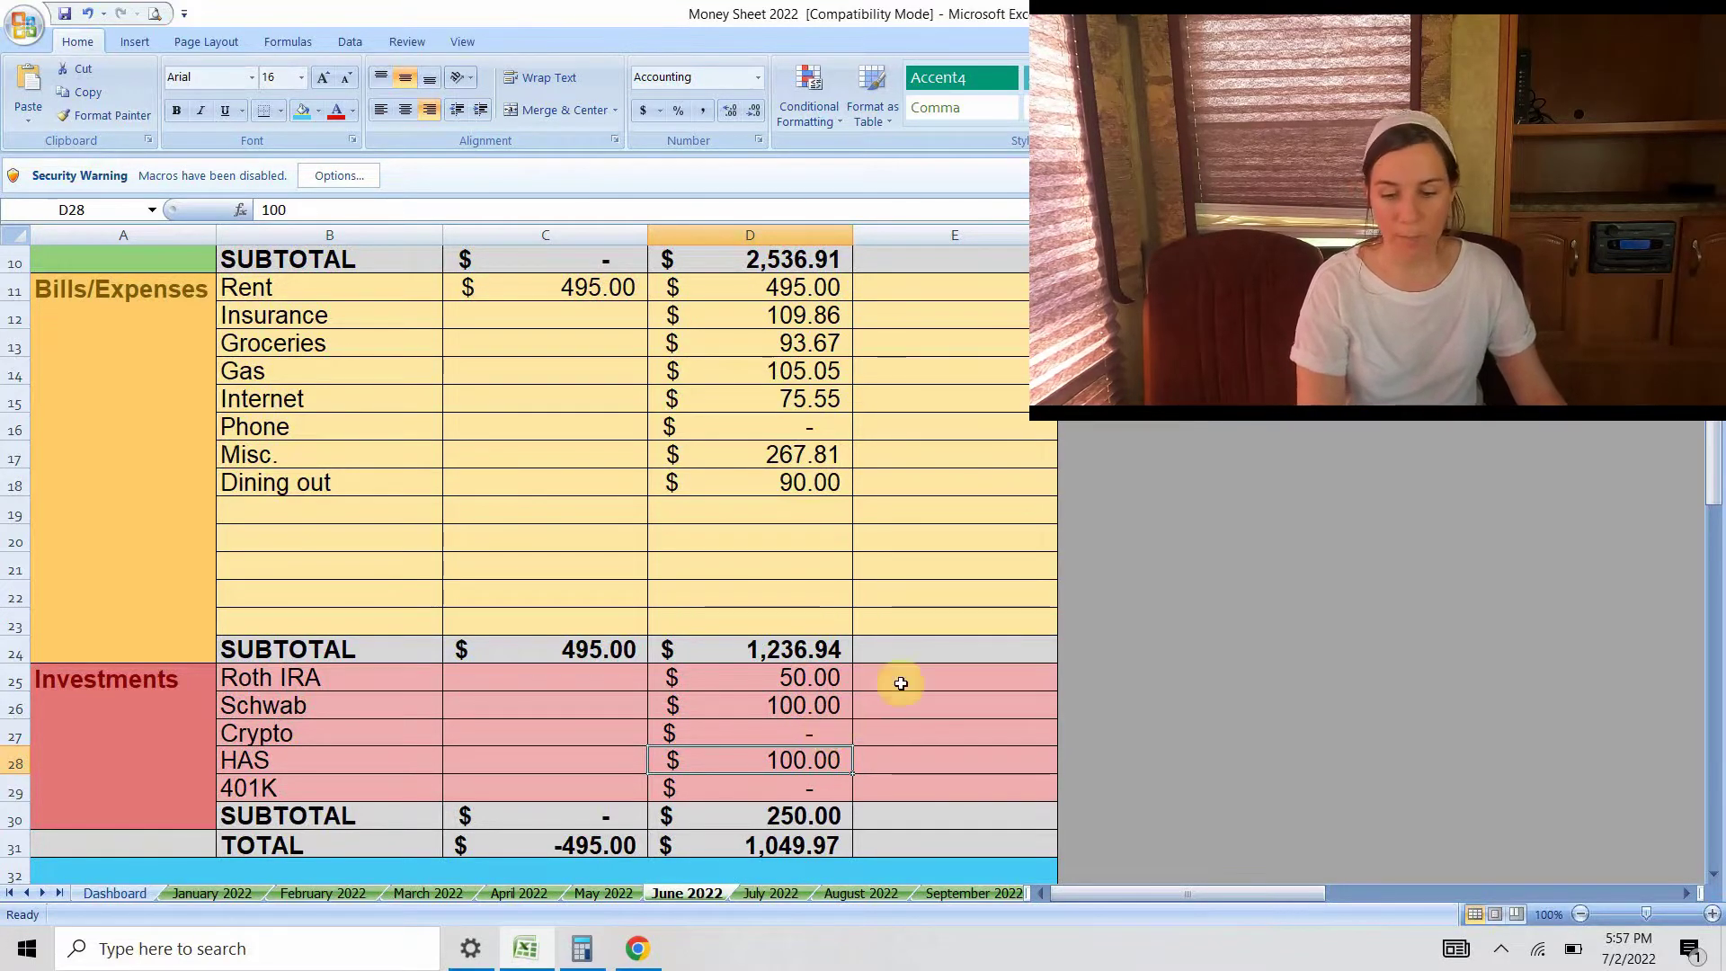
{"action": "left_click_drag", "start_coordinate": [1716, 443], "coordinate": [1716, 512]}
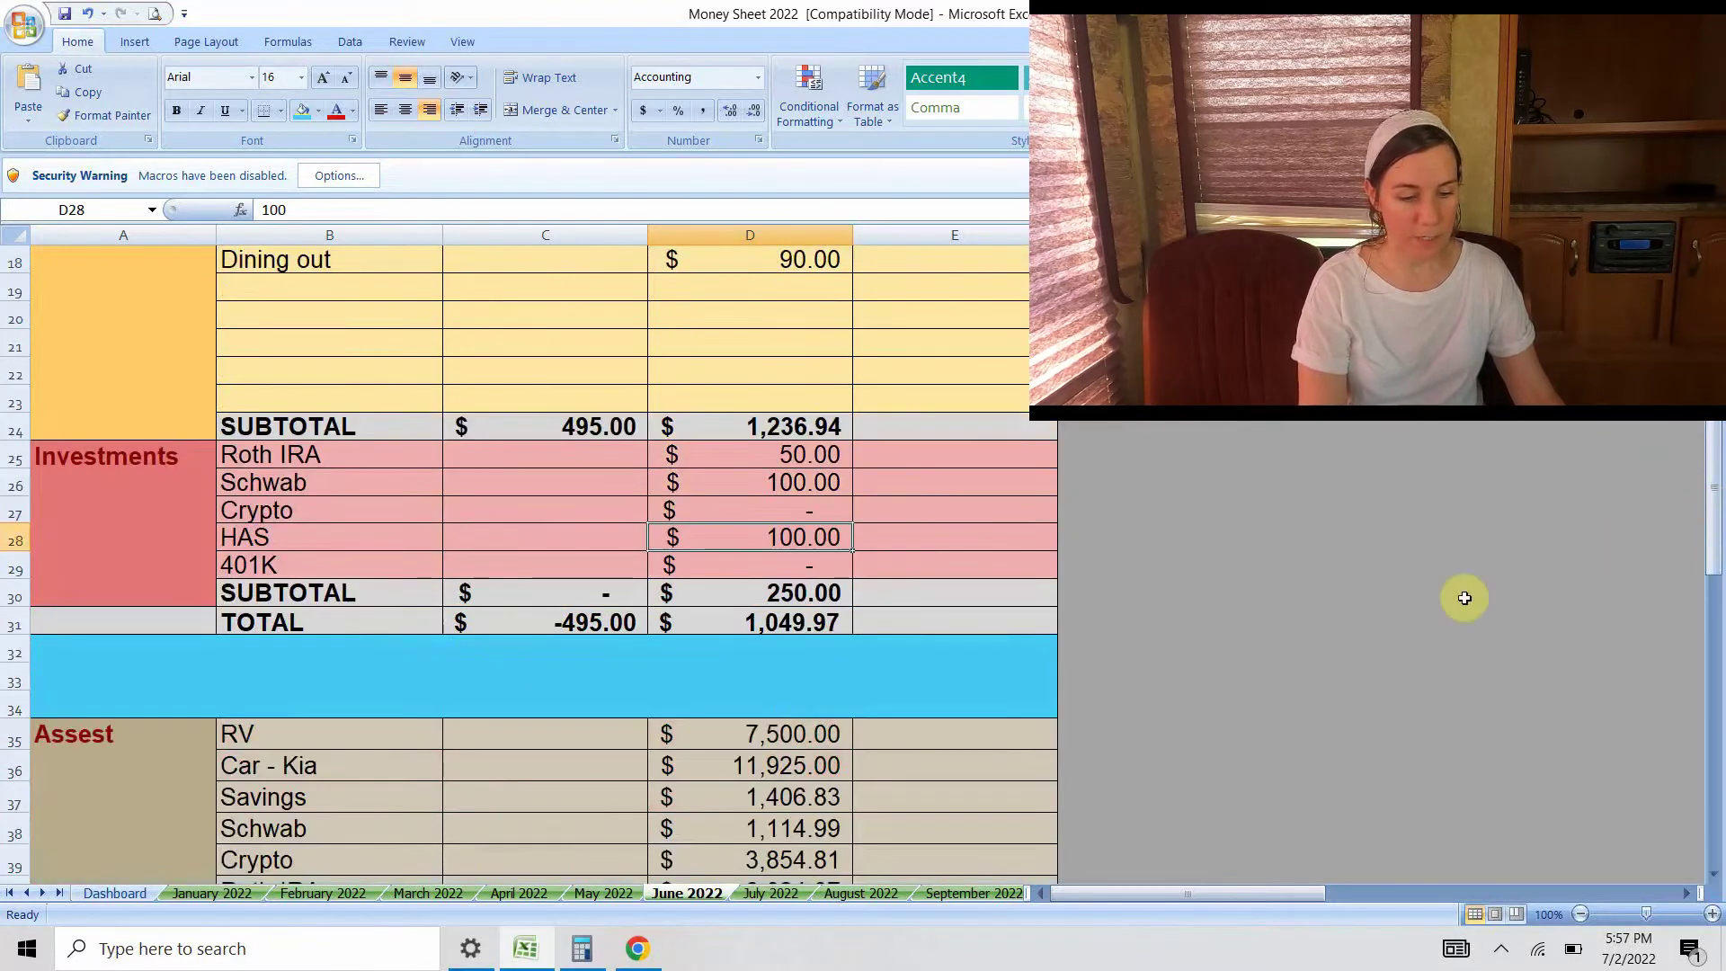
{"action": "scroll", "coordinate": [1463, 597], "scroll_direction": "down", "scroll_amount": 2}
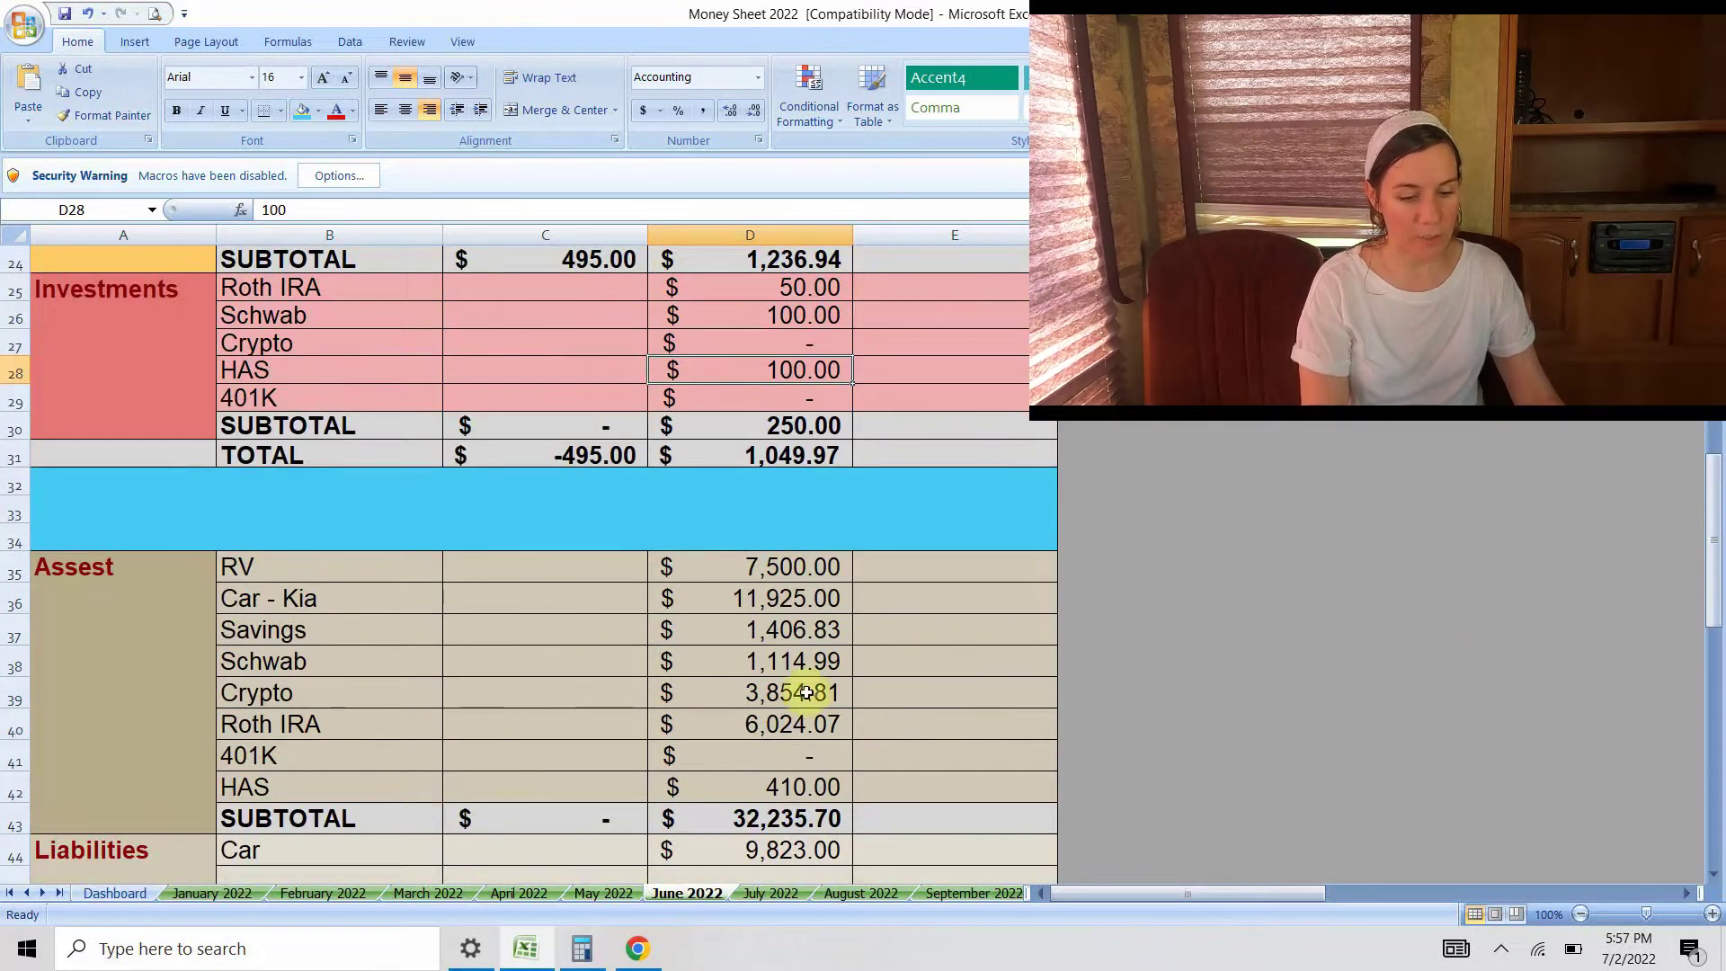
{"action": "left_click", "coordinate": [806, 701]}
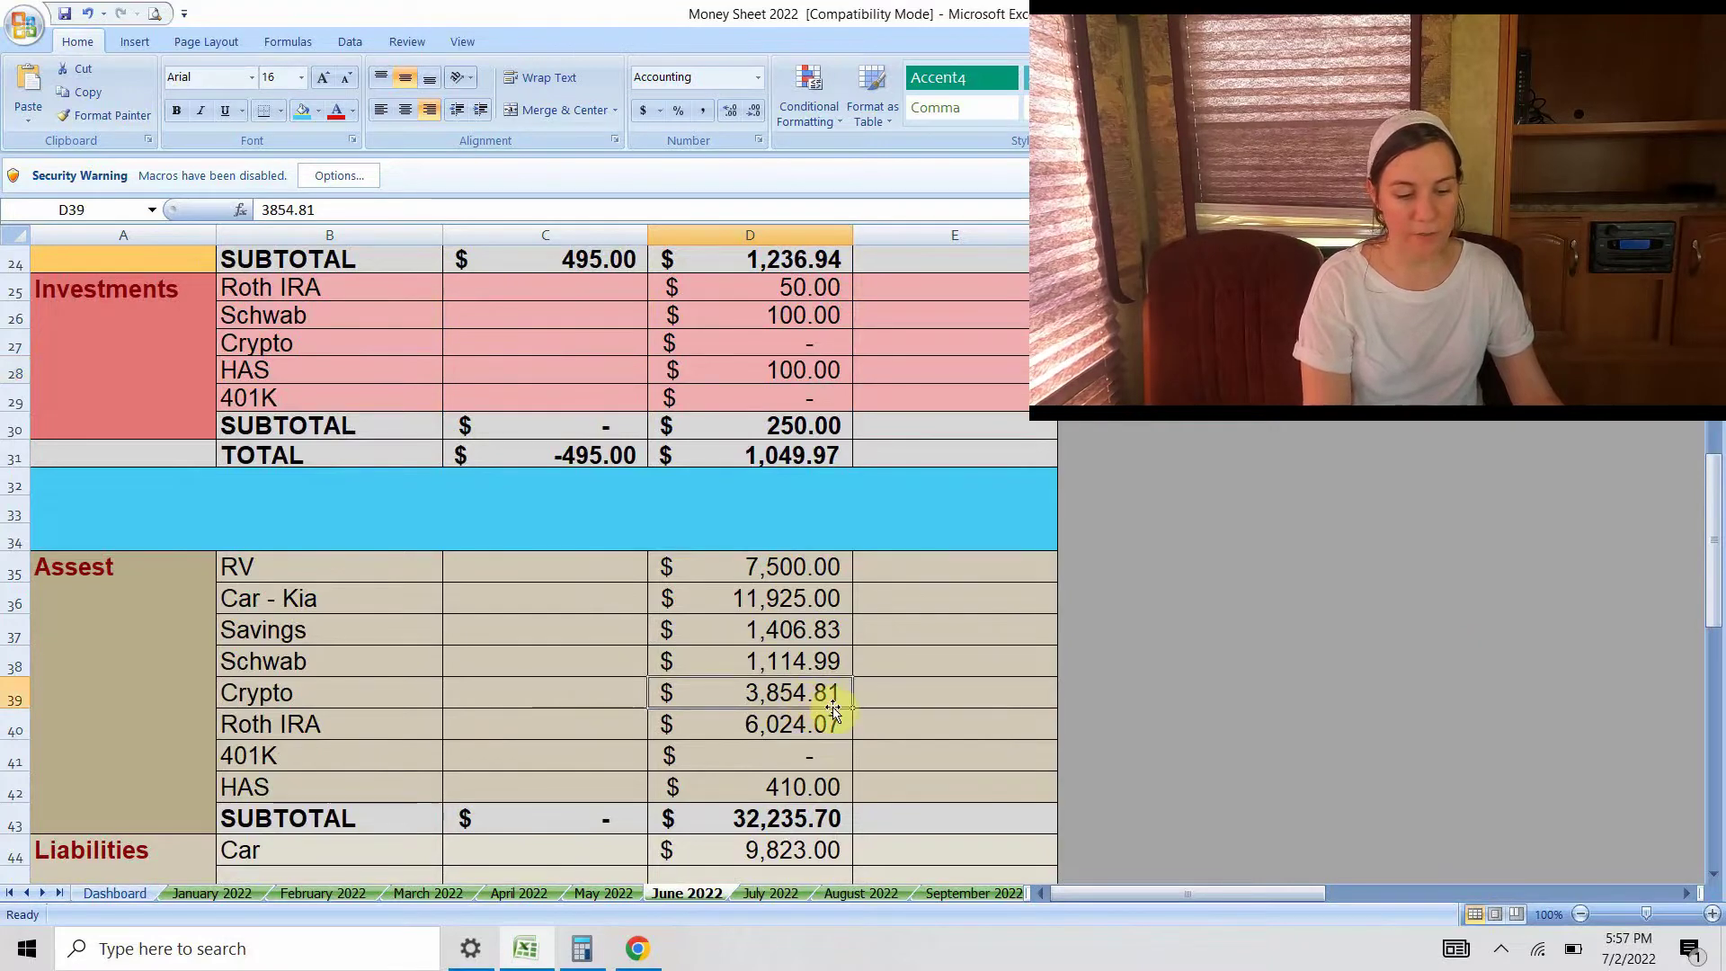
{"action": "left_click", "coordinate": [620, 888]}
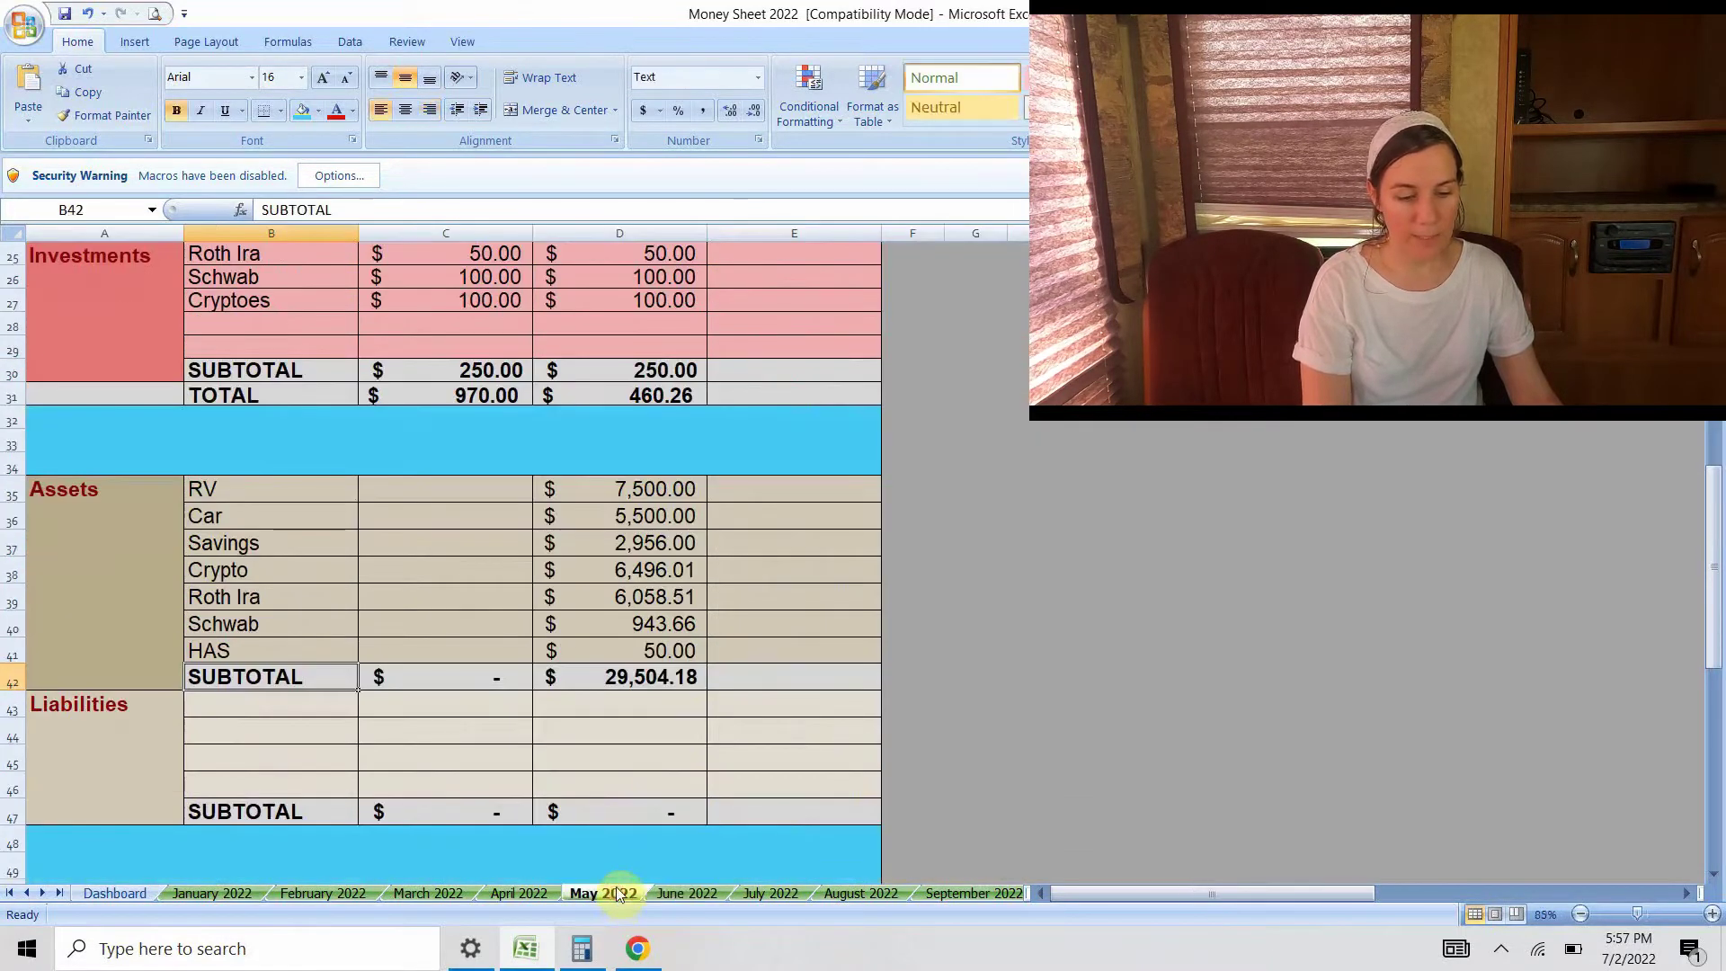
{"action": "left_click", "coordinate": [674, 568]}
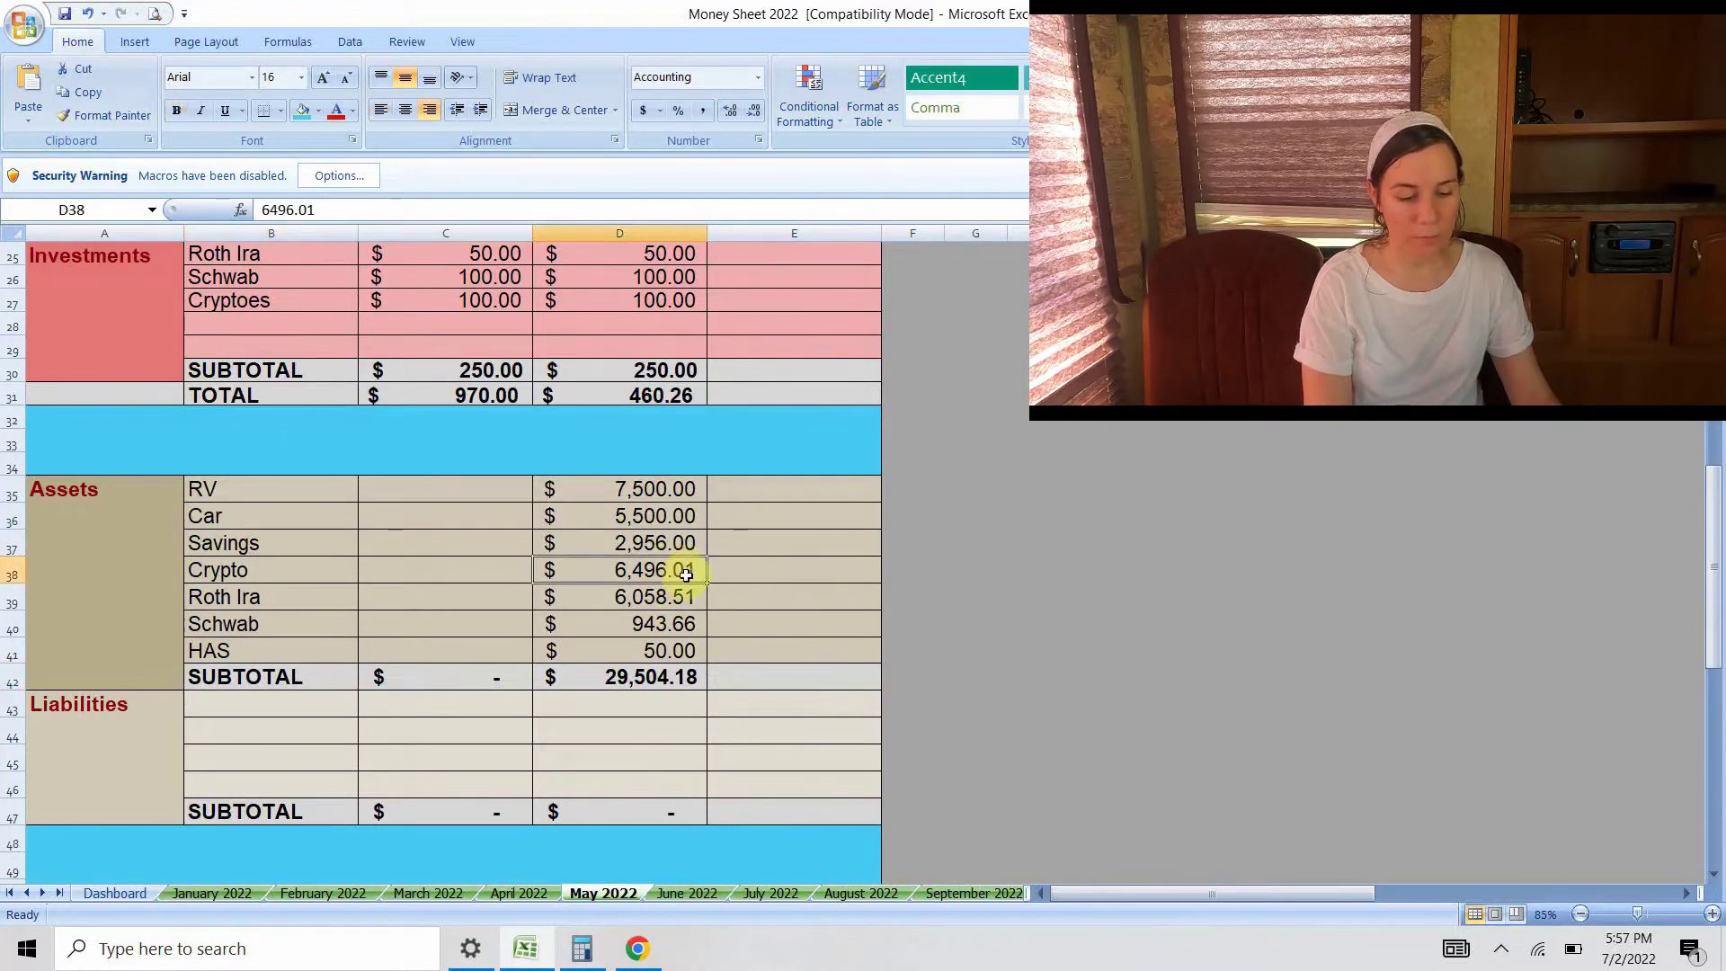
{"action": "left_click", "coordinate": [537, 893]}
{"action": "scroll", "coordinate": [616, 758], "scroll_direction": "down", "scroll_amount": 2}
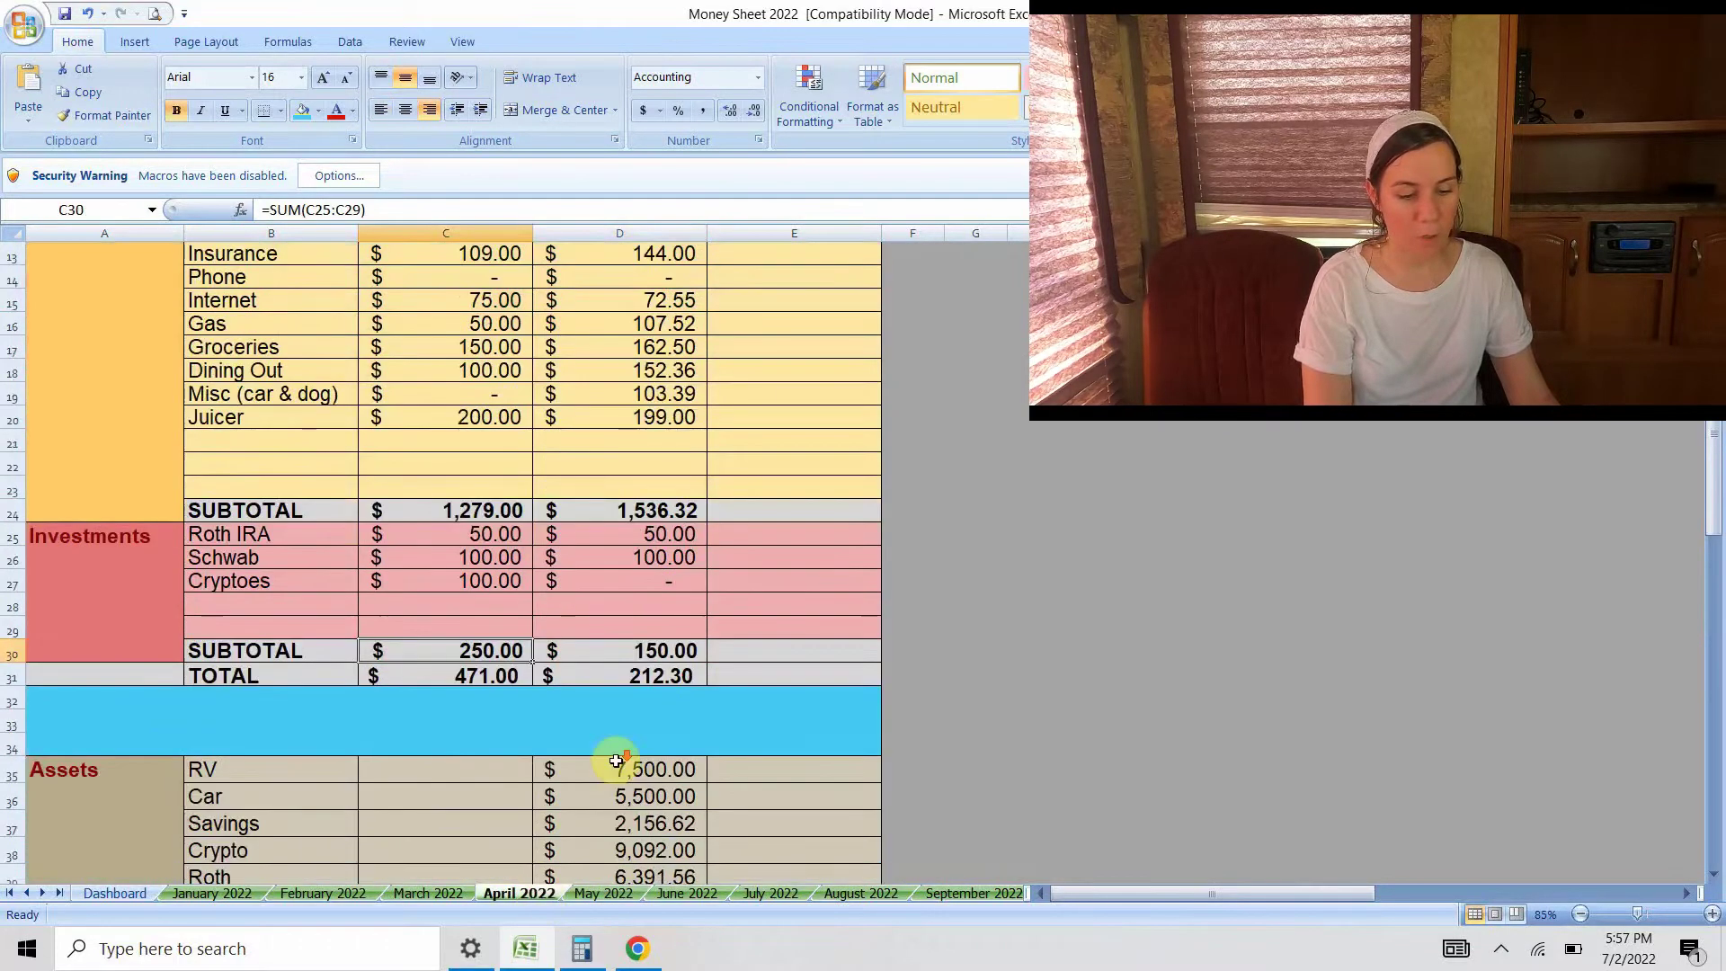
{"action": "left_click", "coordinate": [664, 780]}
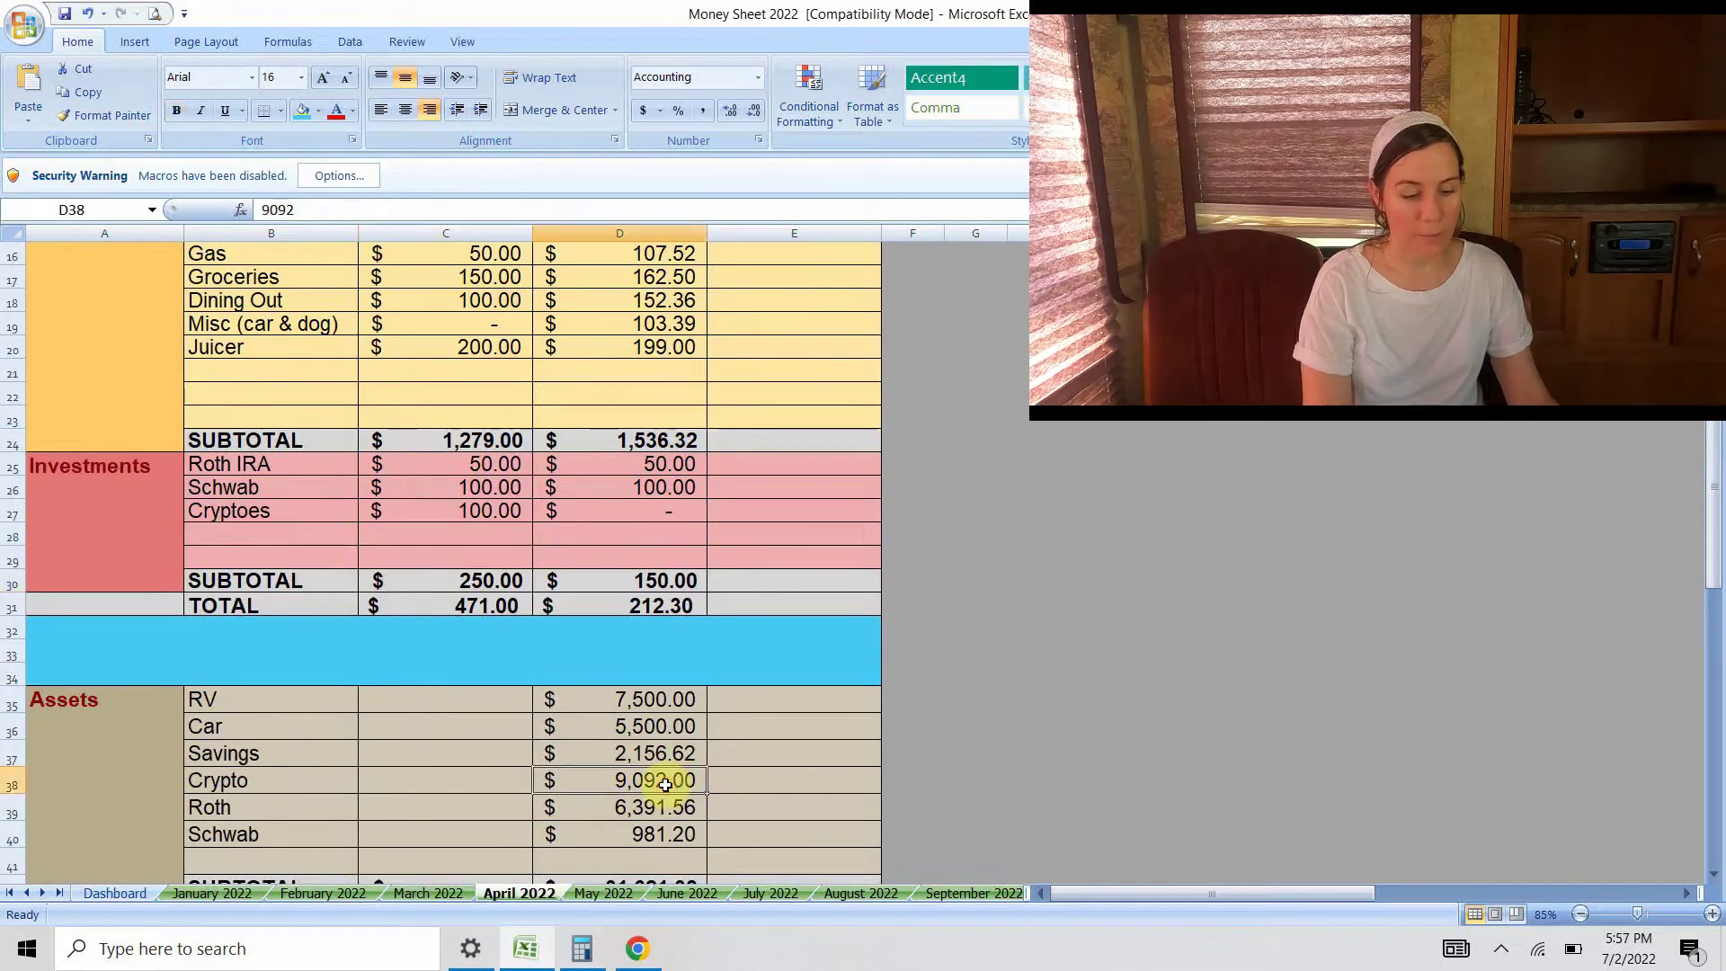
{"action": "left_click", "coordinate": [666, 895]}
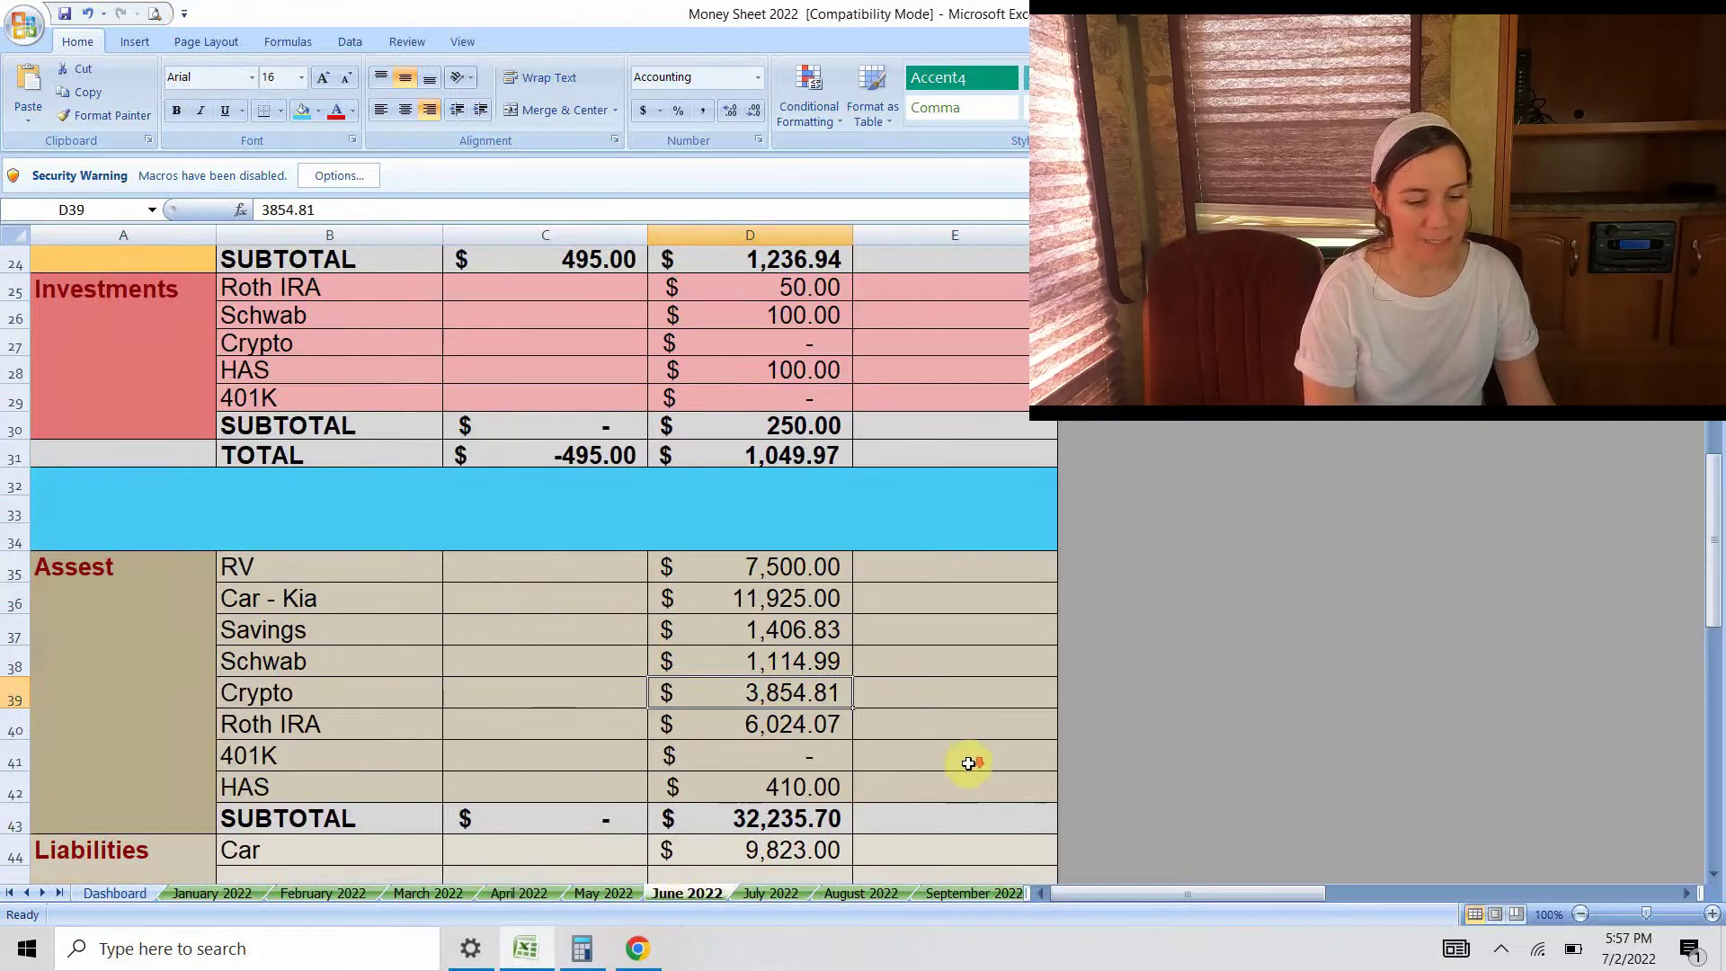
{"action": "scroll", "coordinate": [967, 763], "scroll_direction": "down", "scroll_amount": 1}
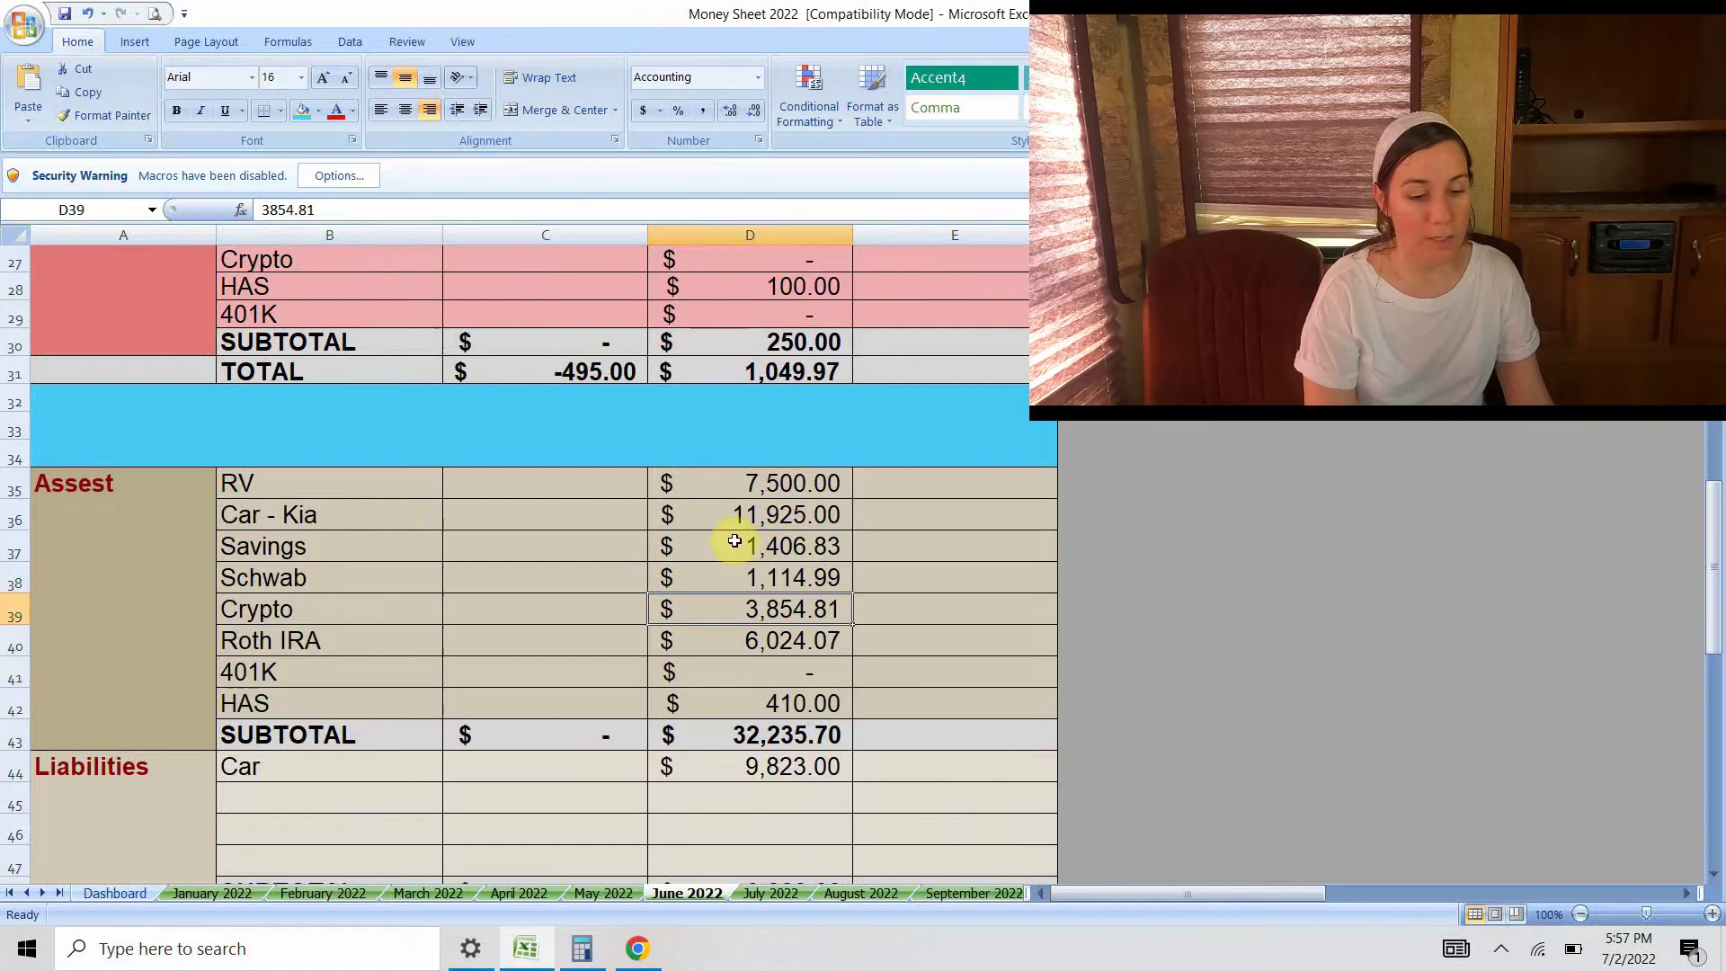
Step: Review June's Car - Kia, Savings and Schwab asset values, then bring up May 2022 for comparison
{"action": "left_click", "coordinate": [787, 524]}
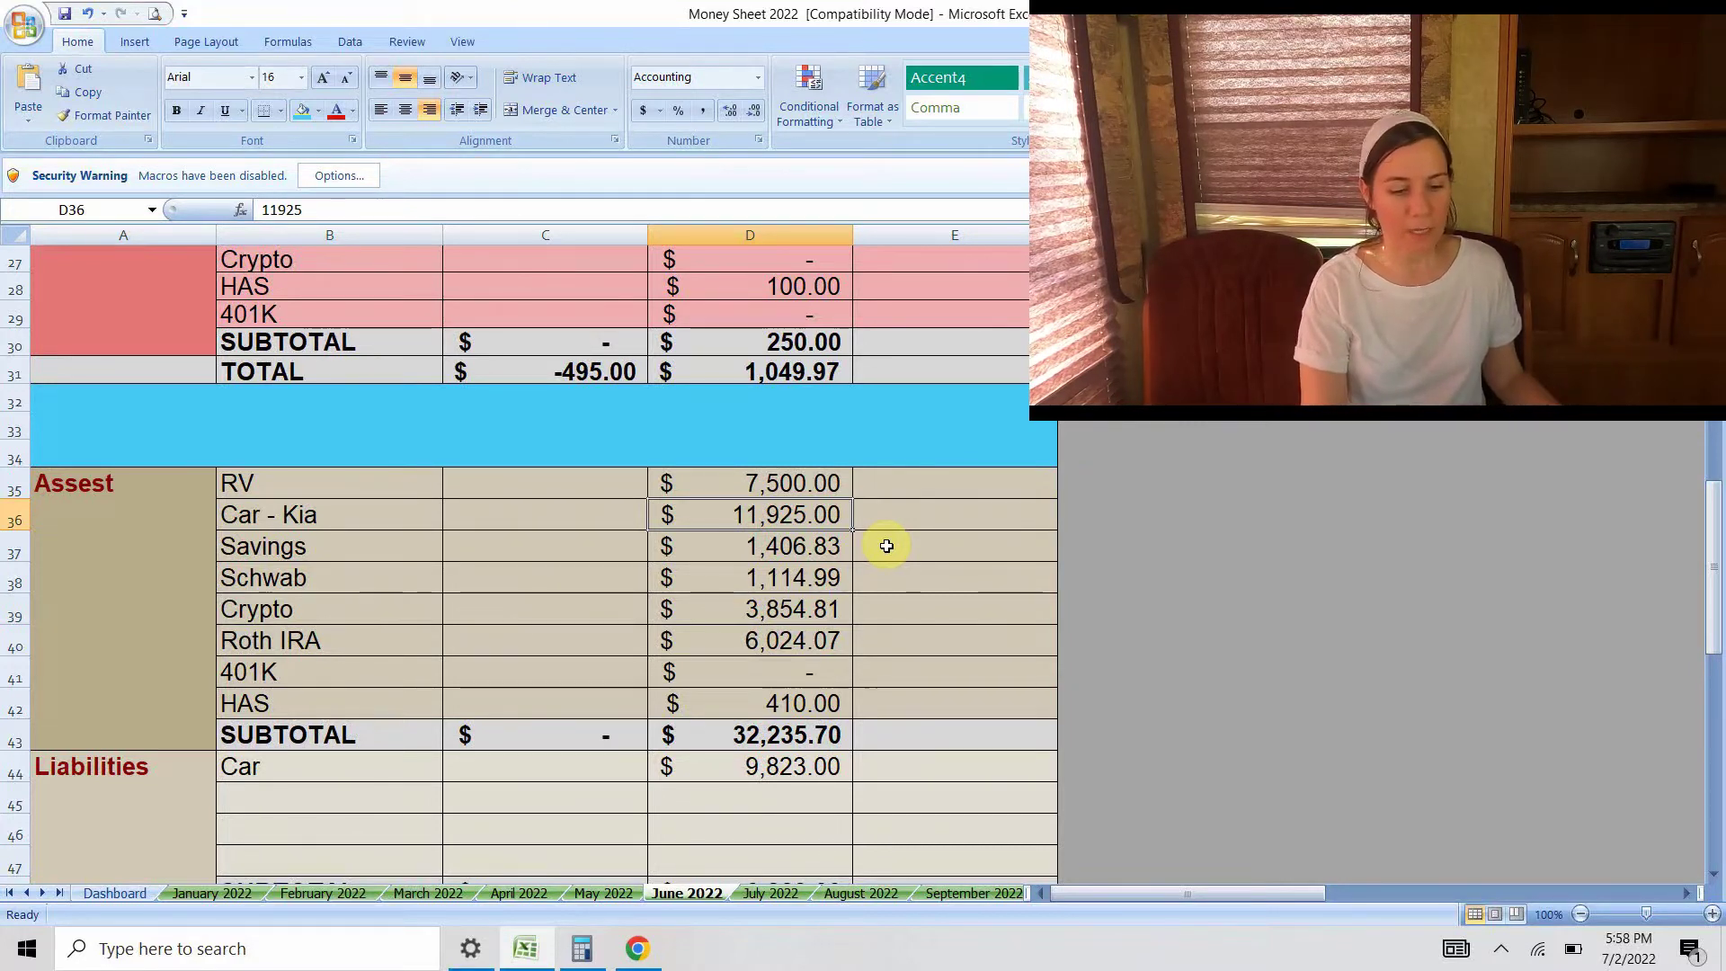
{"action": "left_click", "coordinate": [821, 547]}
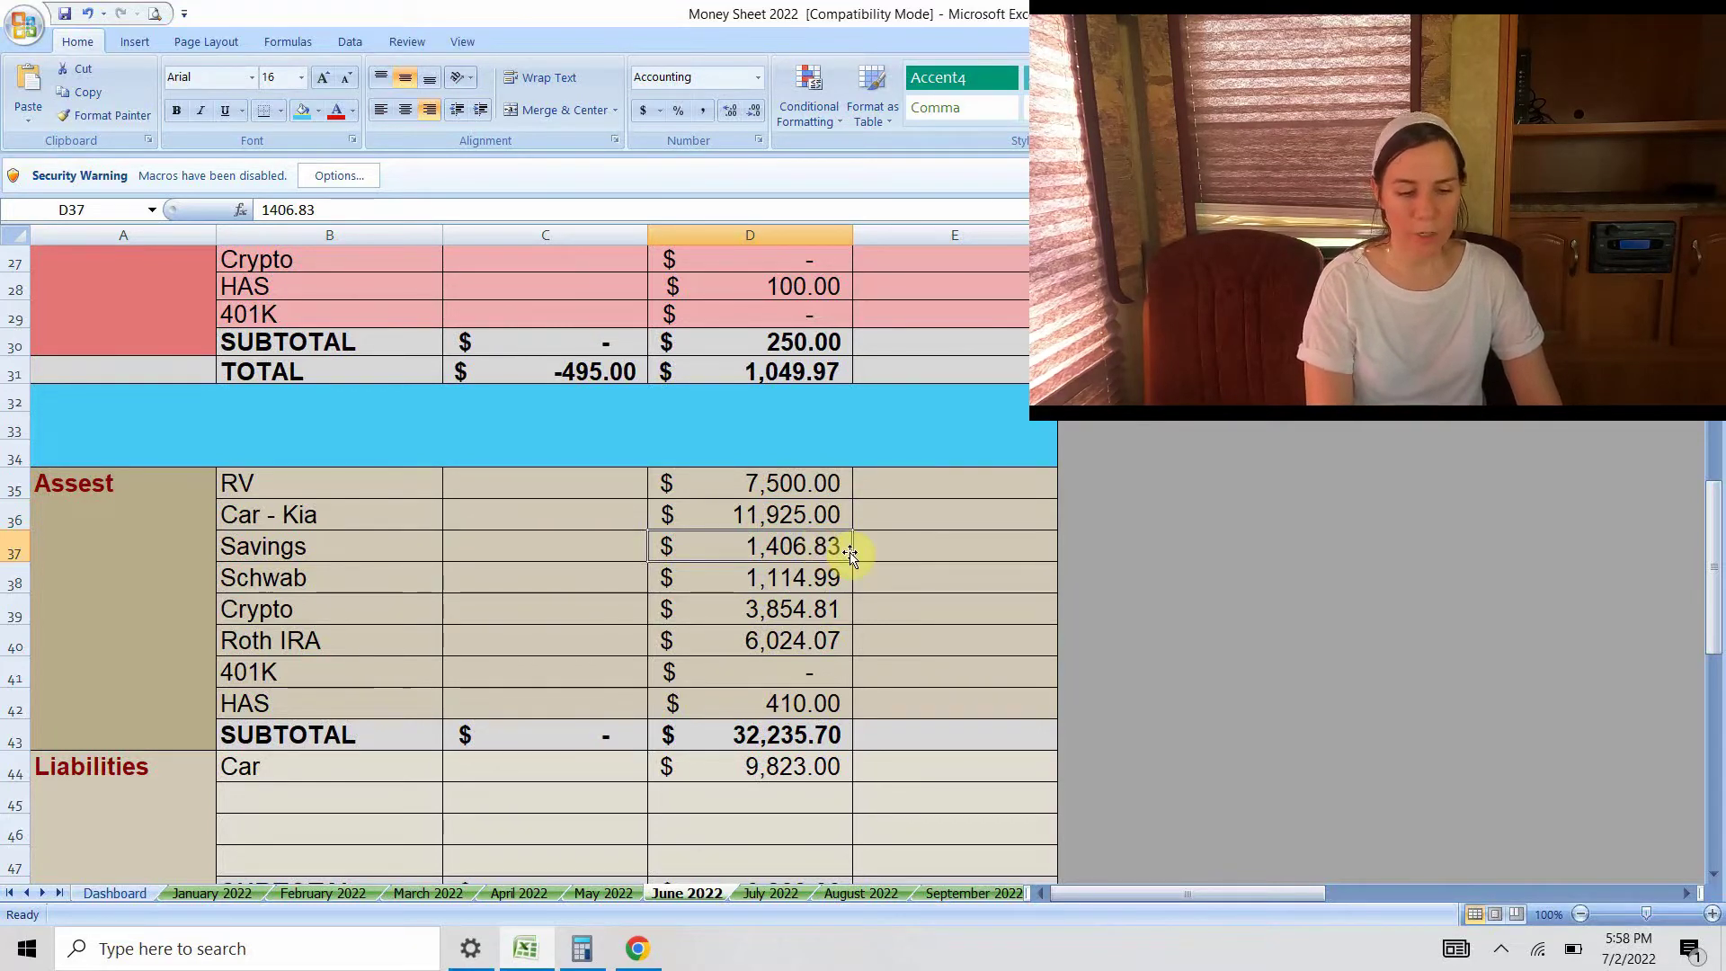
{"action": "left_click", "coordinate": [829, 575]}
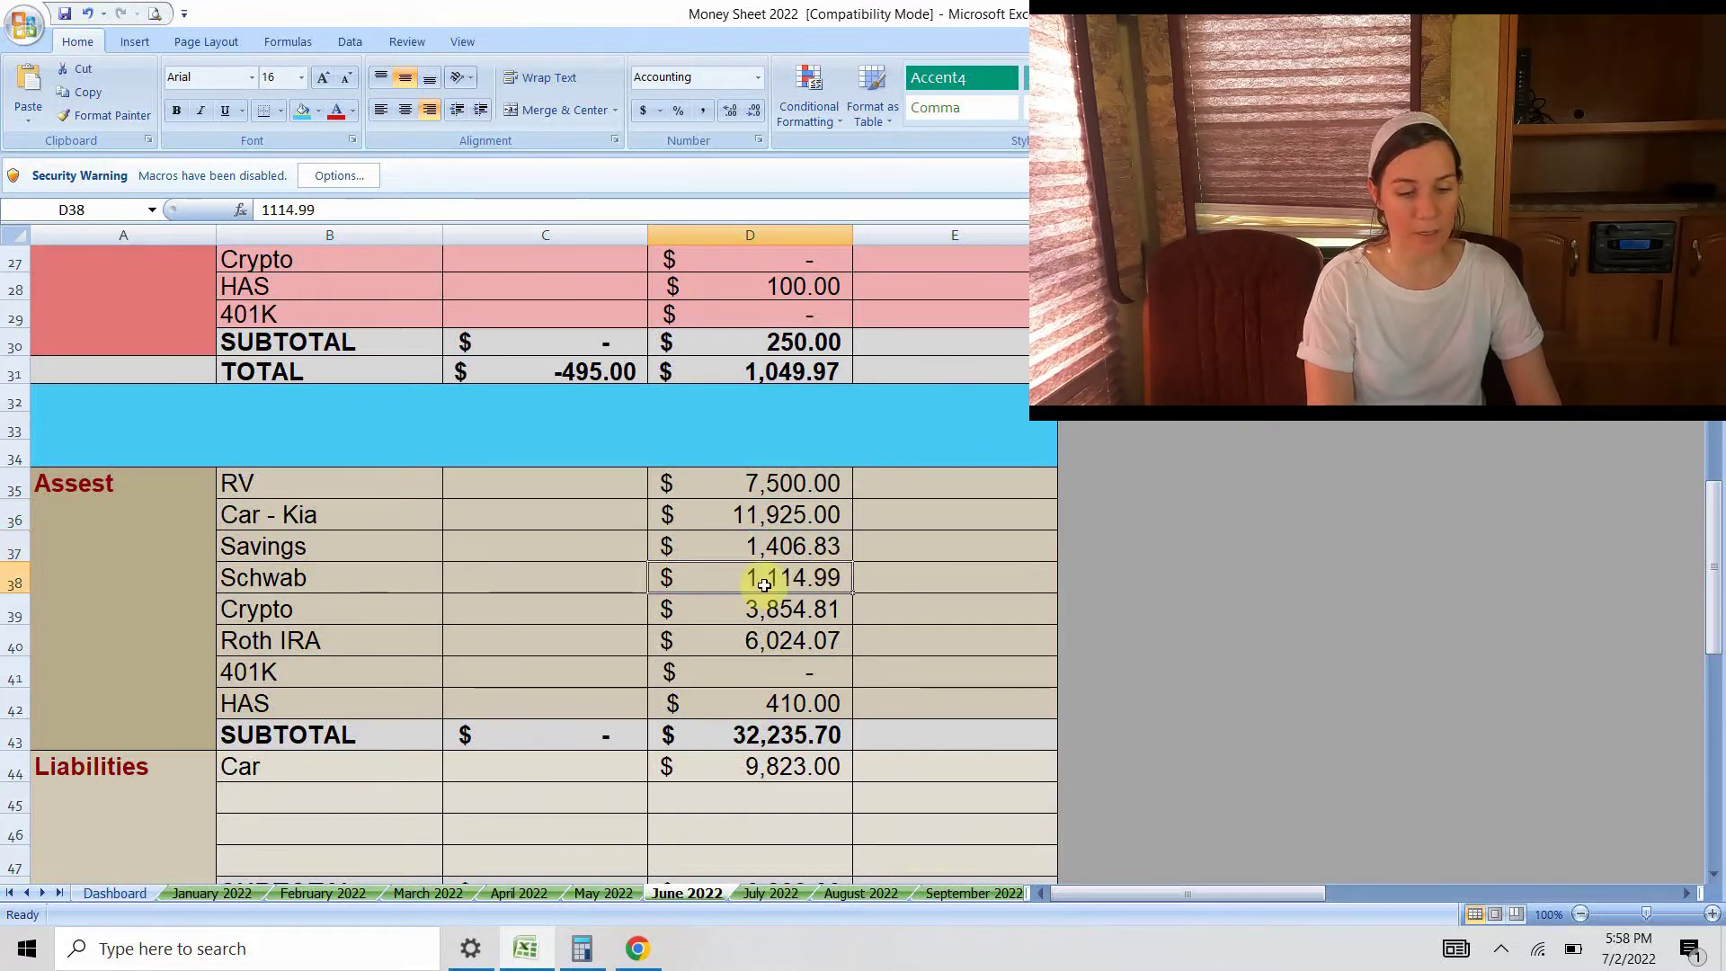
{"action": "left_click", "coordinate": [603, 892]}
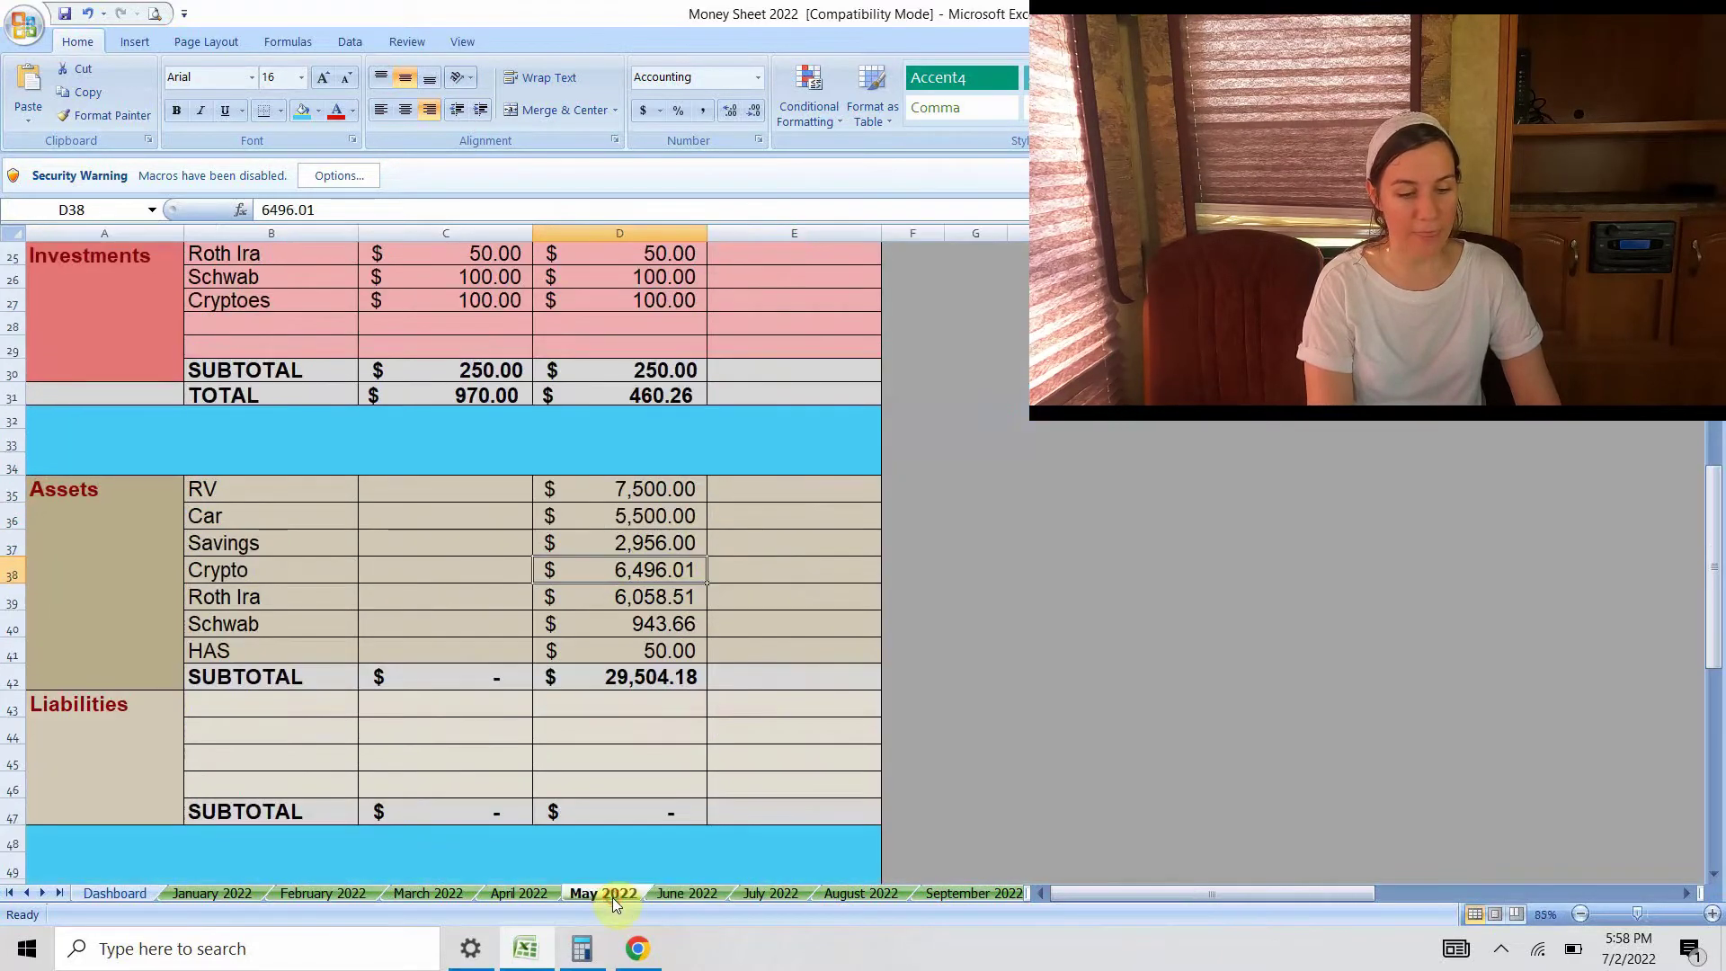
Step: Compare May's Savings and Schwab balances with April's Schwab, then return to June 2022
{"action": "left_click", "coordinate": [651, 551]}
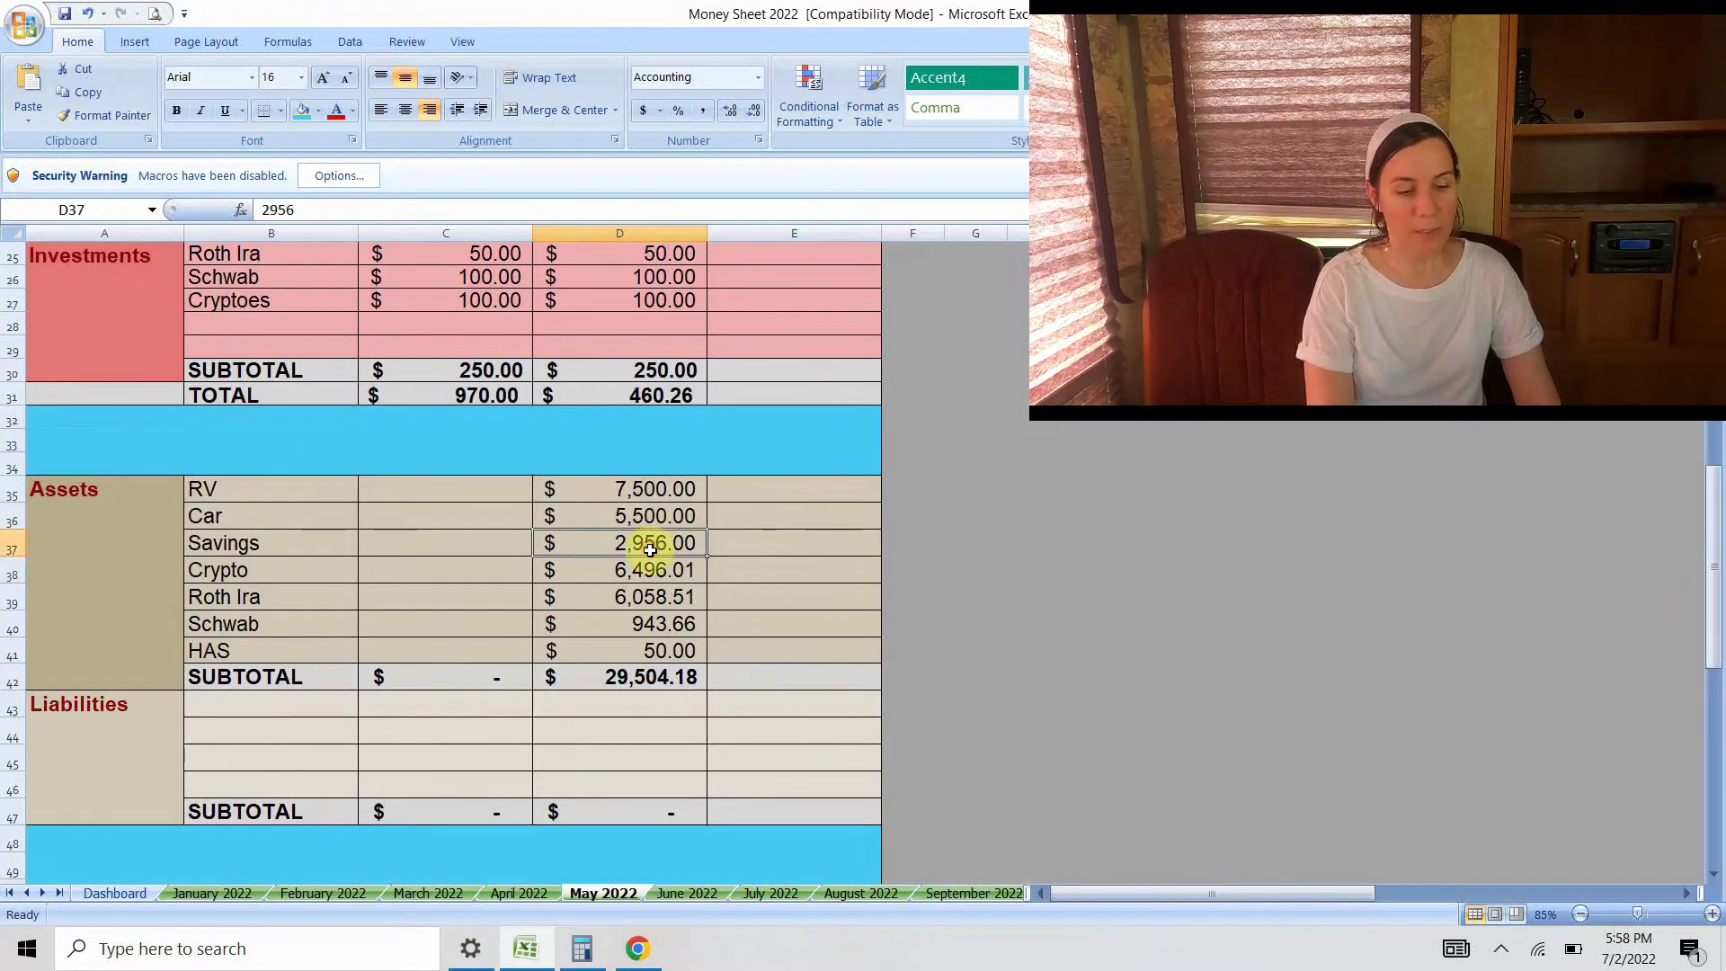
{"action": "left_click", "coordinate": [657, 634]}
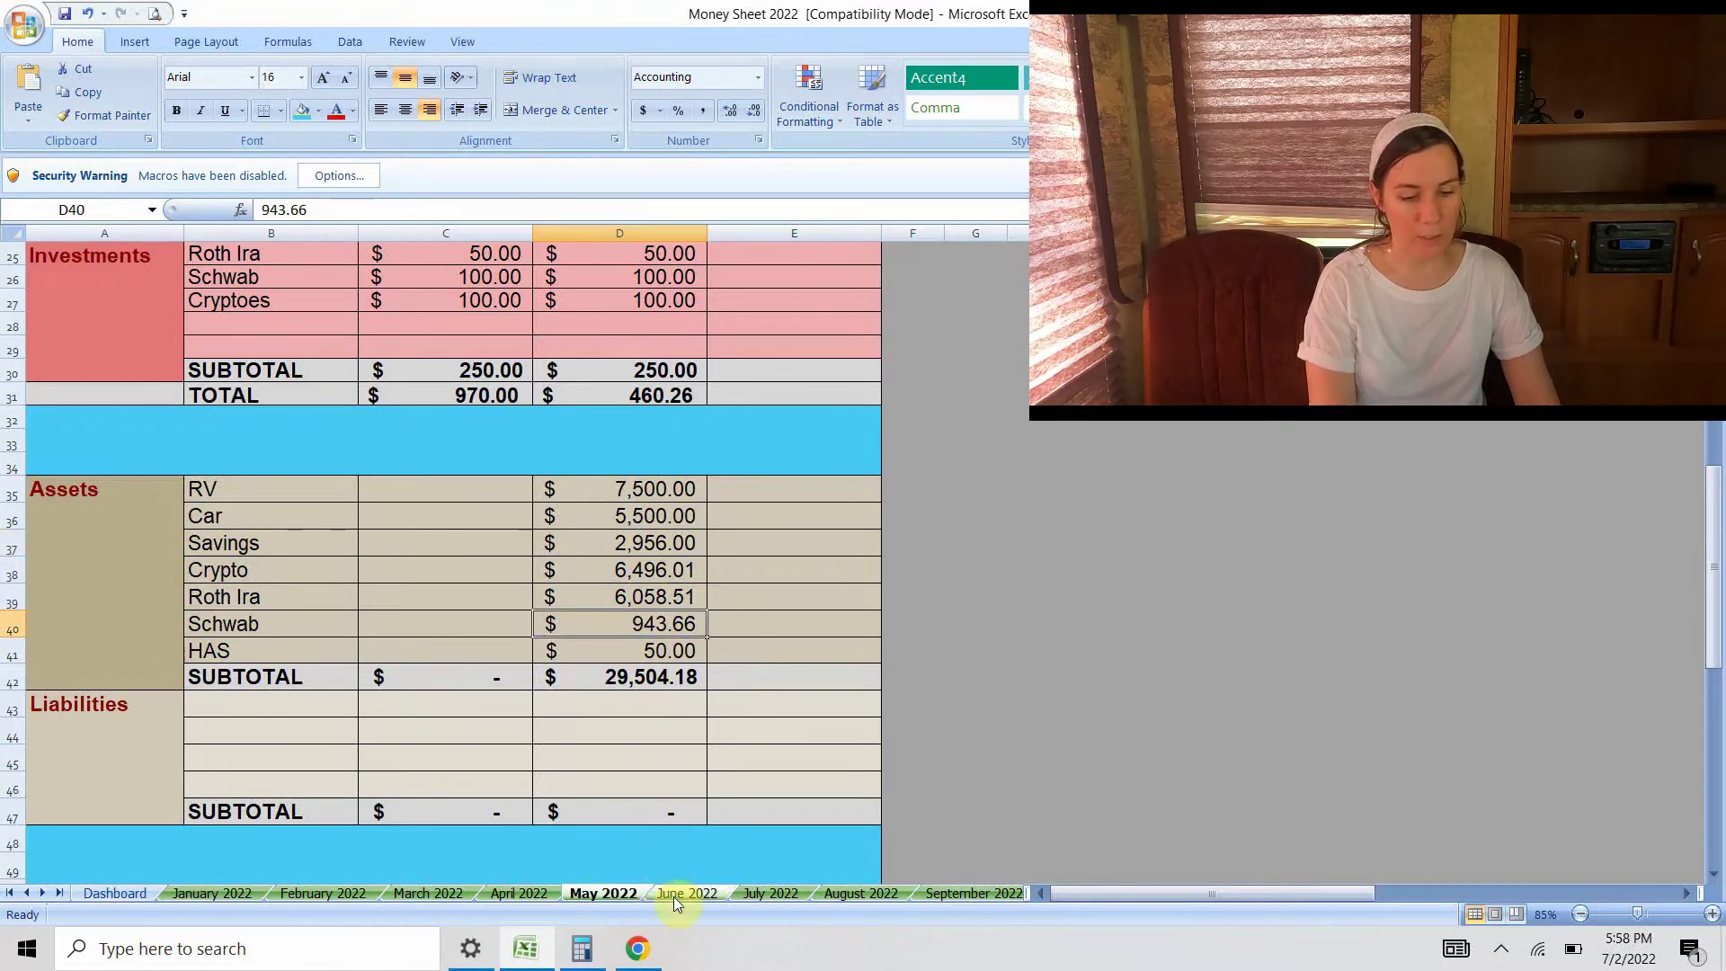
{"action": "left_click", "coordinate": [535, 895]}
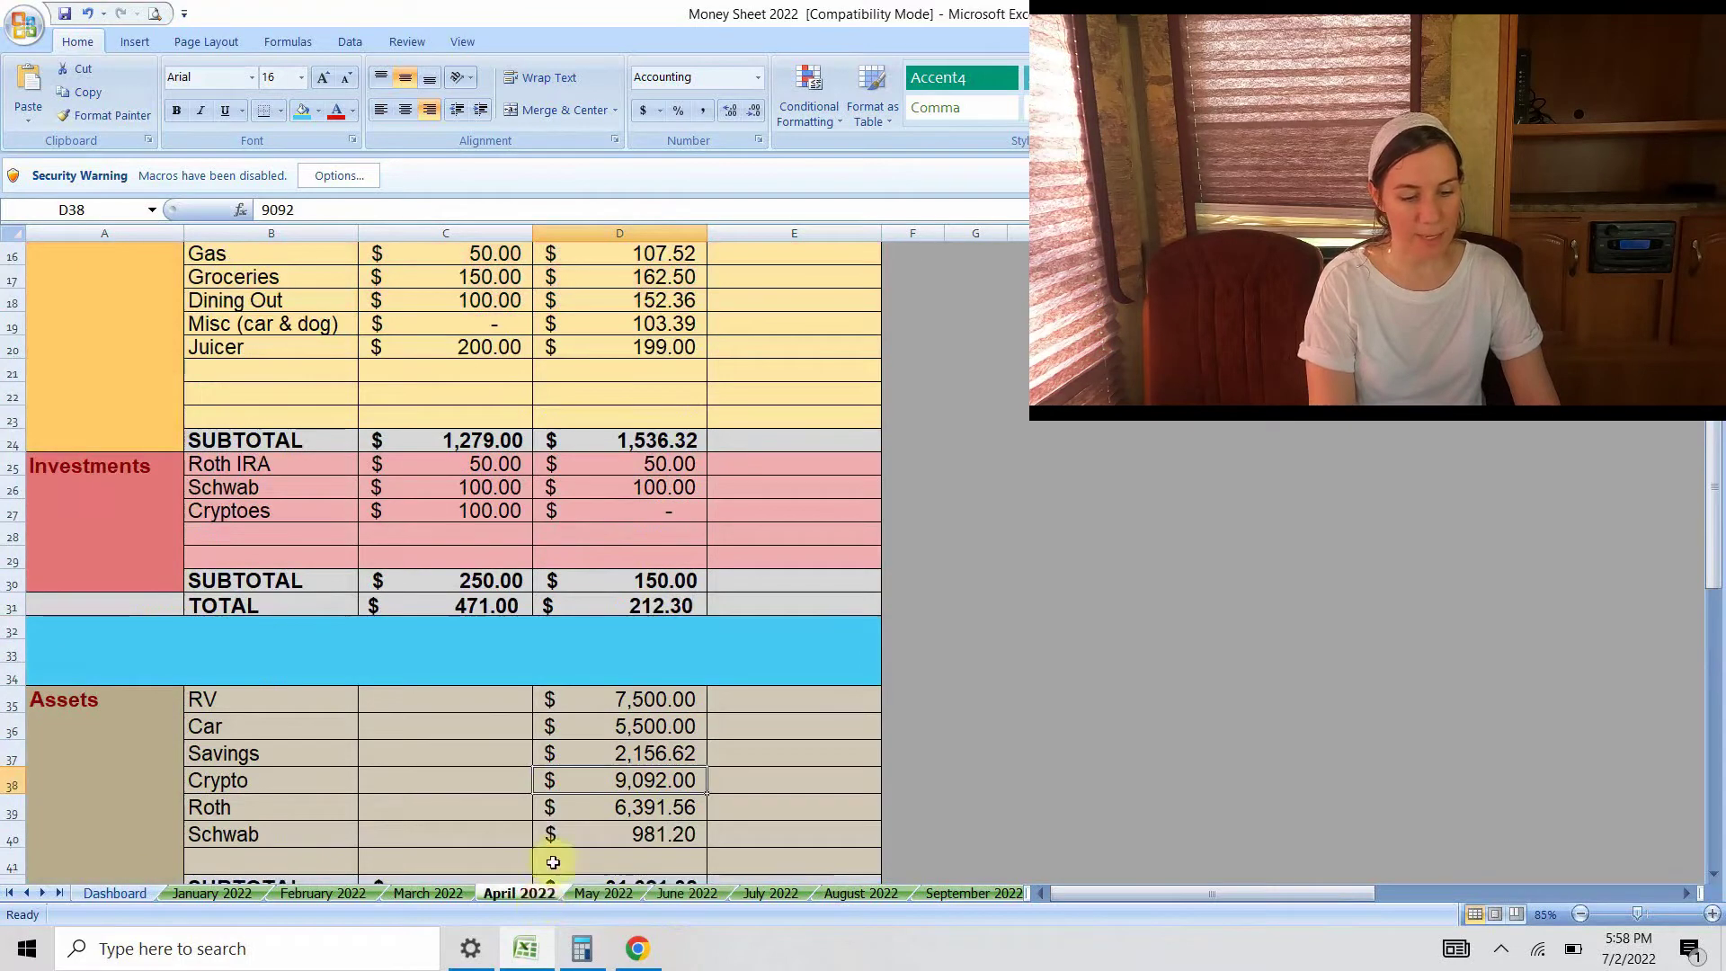
{"action": "left_click", "coordinate": [645, 838]}
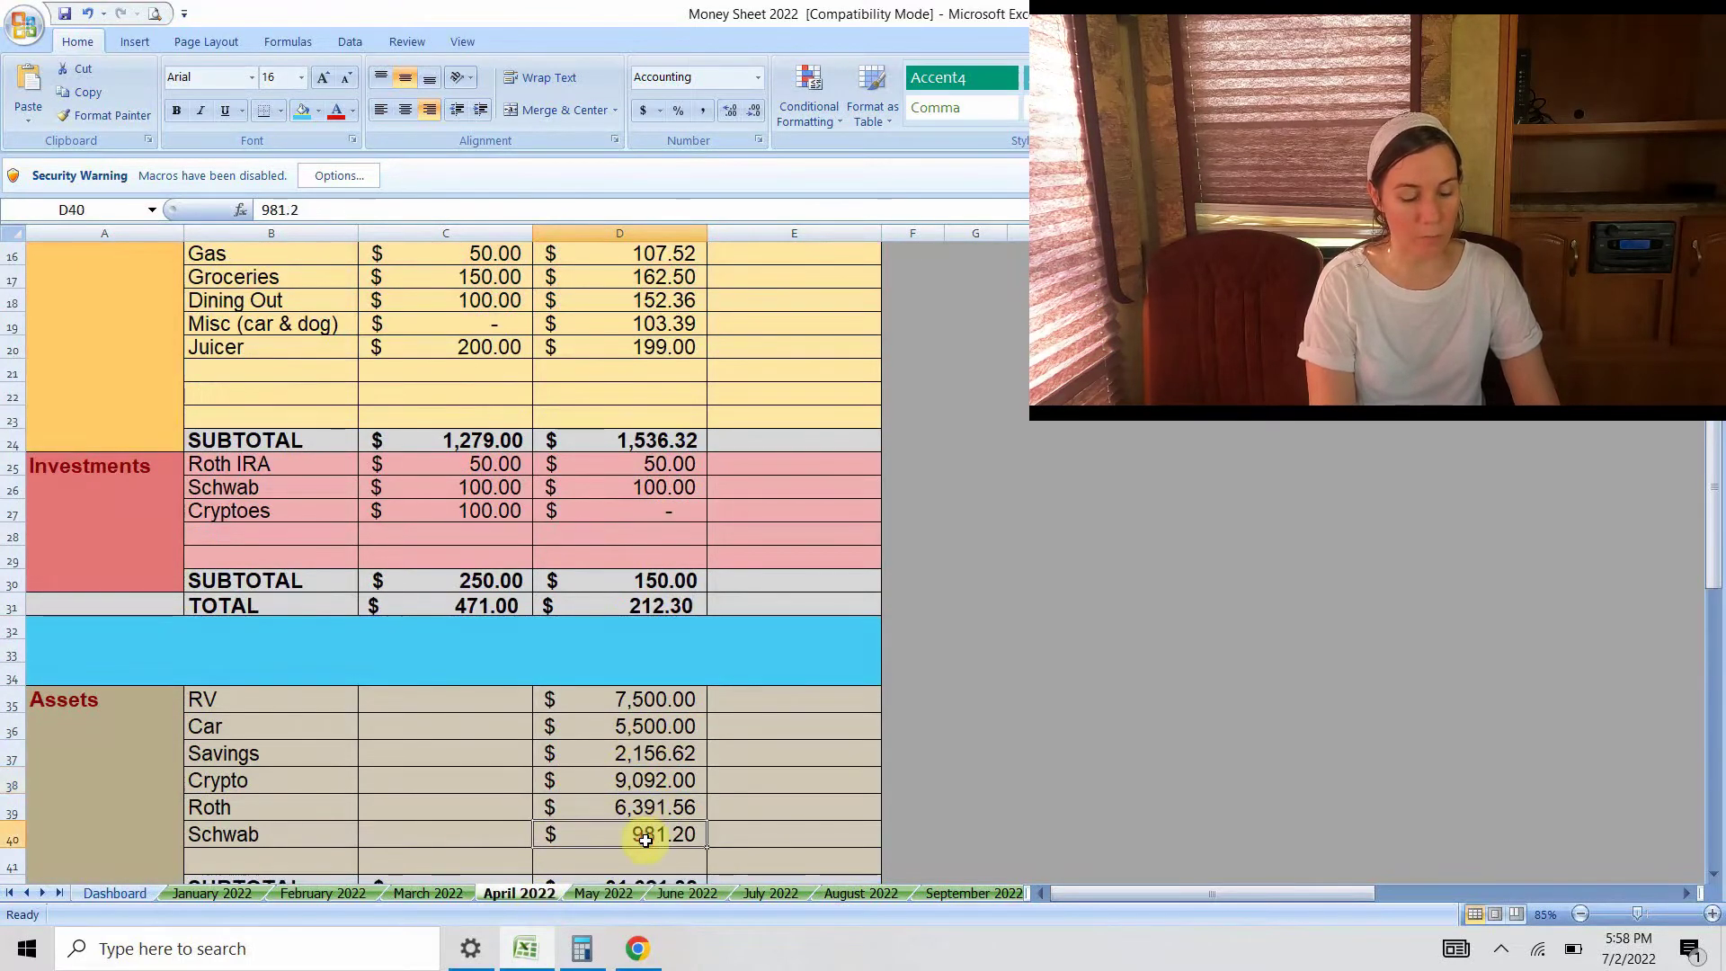
{"action": "left_click", "coordinate": [687, 892]}
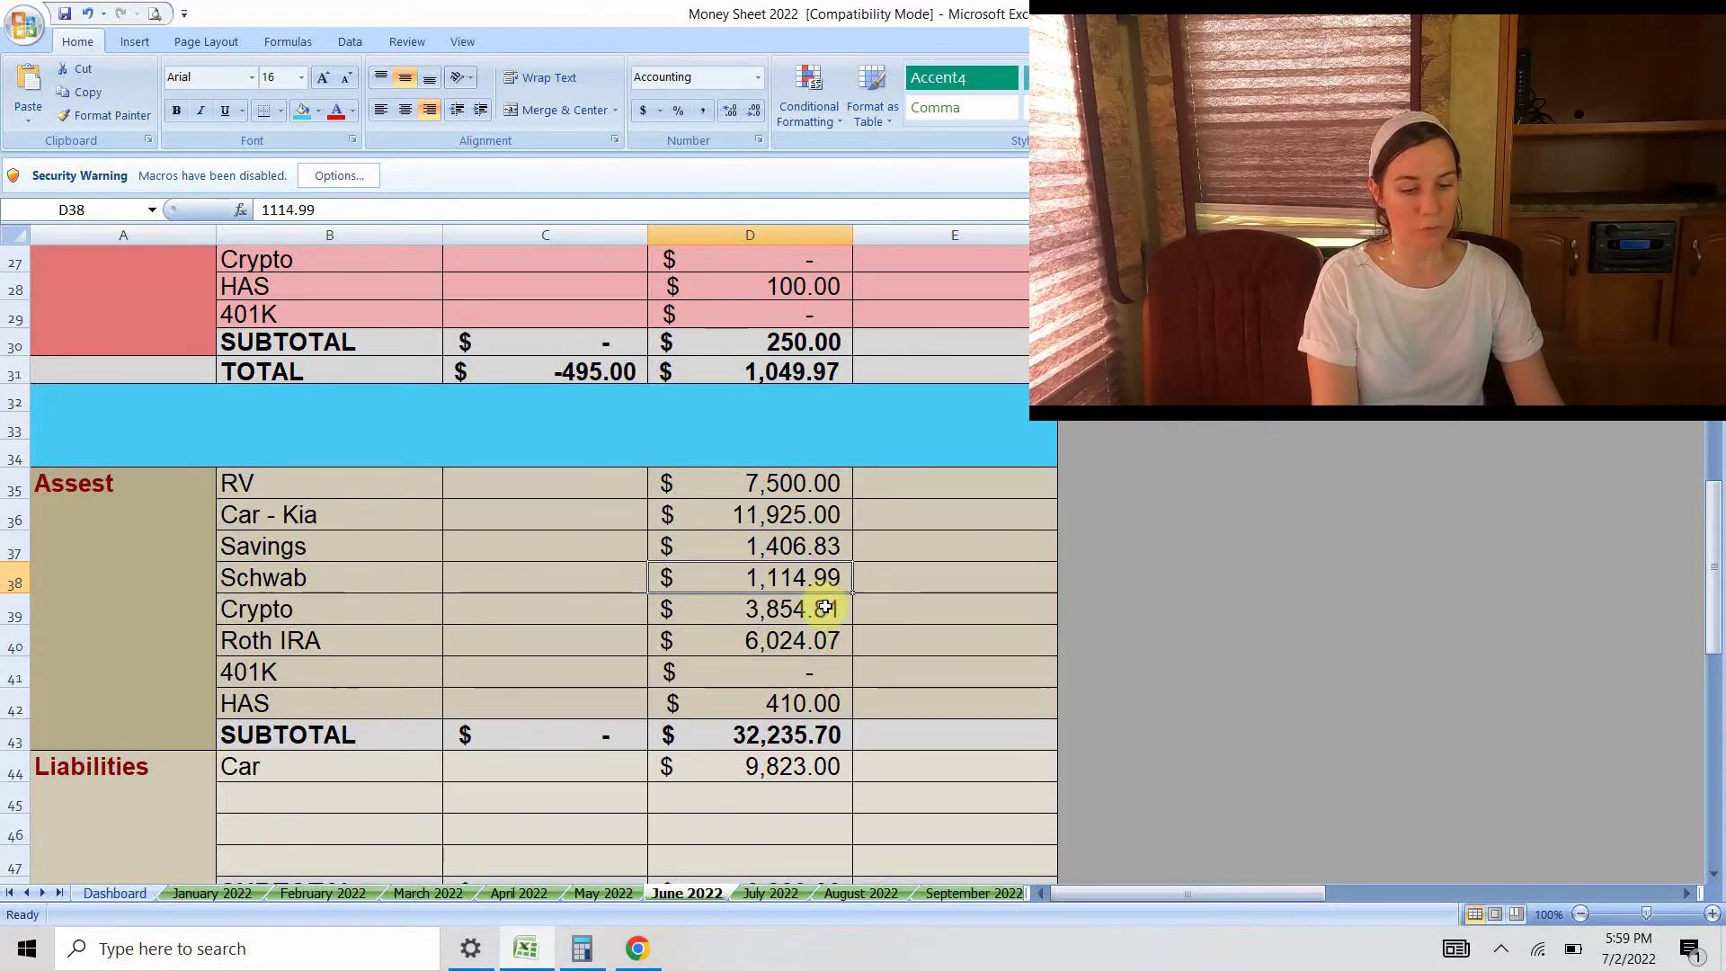
{"action": "left_click", "coordinate": [815, 706]}
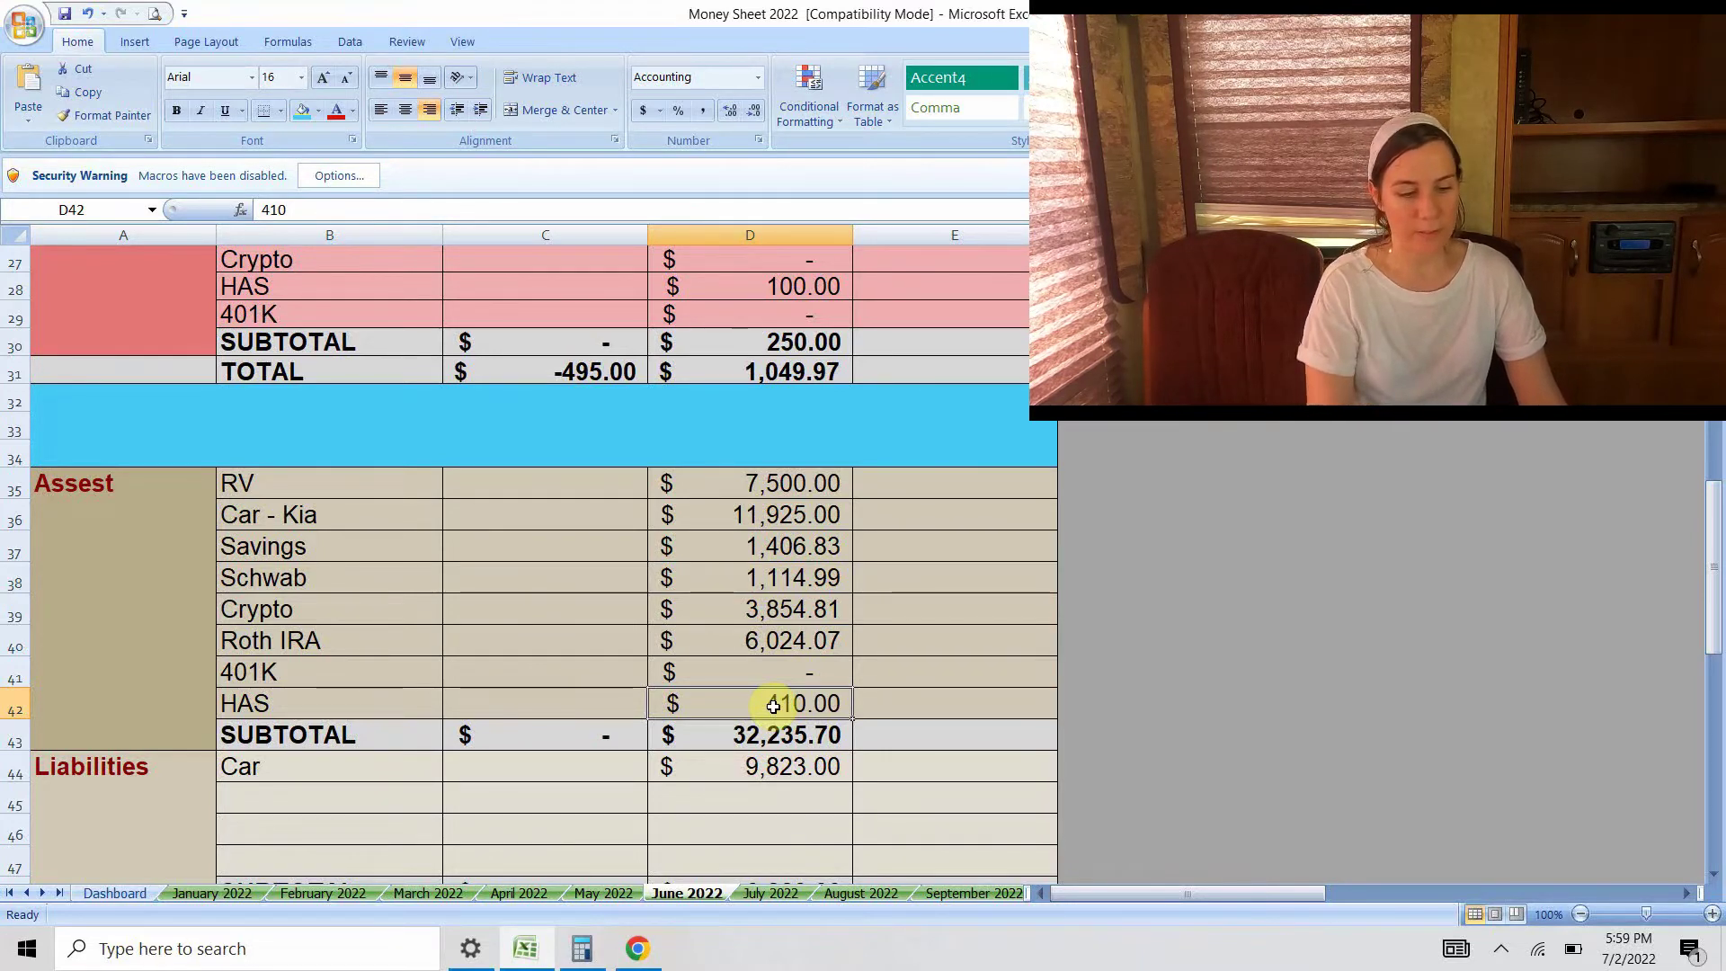
{"action": "left_click", "coordinate": [804, 639]}
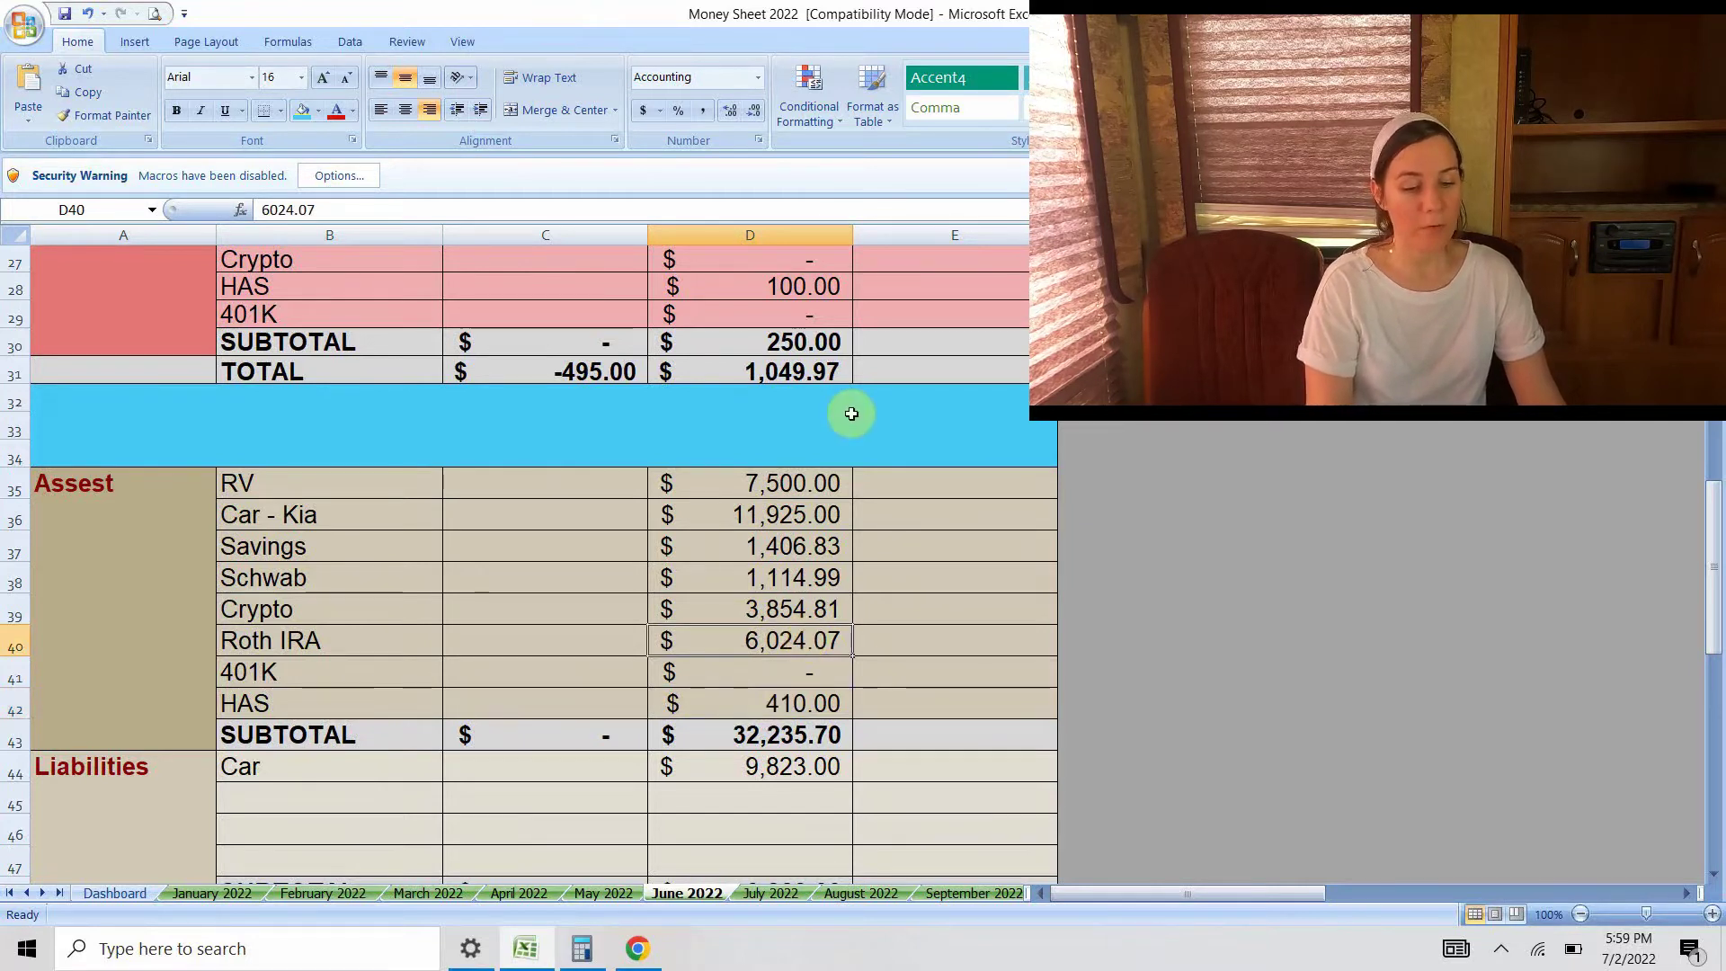
{"action": "left_click", "coordinate": [815, 493]}
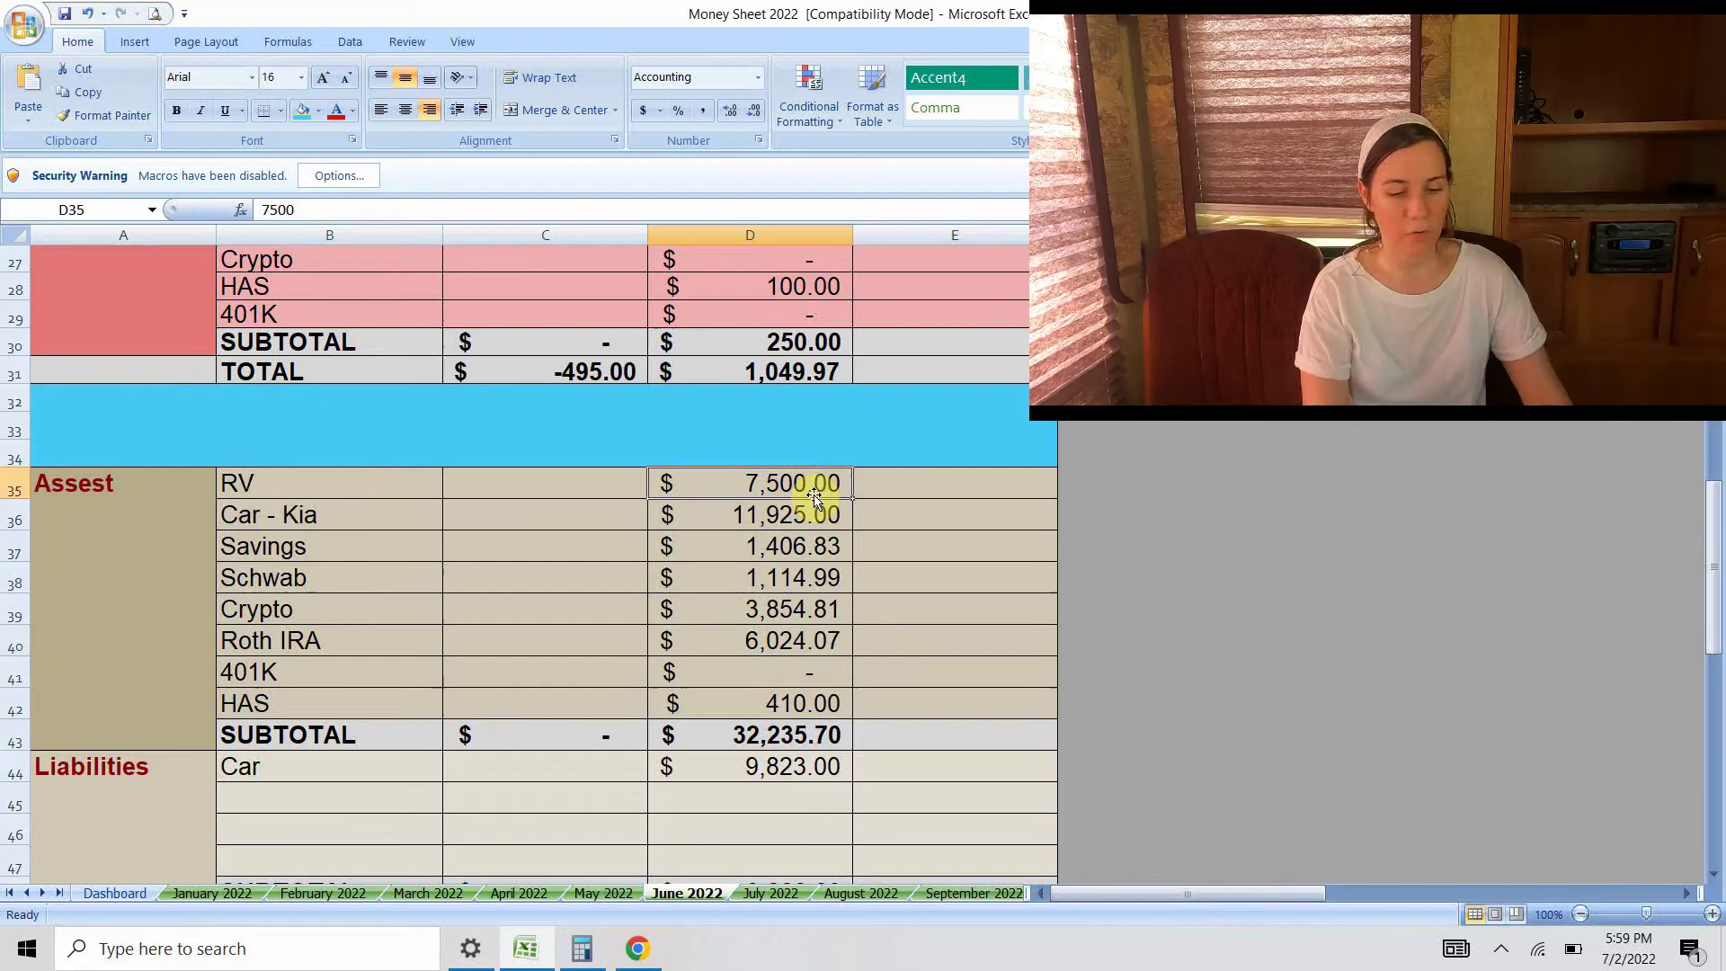
{"action": "left_click", "coordinate": [789, 766]}
{"action": "scroll", "coordinate": [981, 767], "scroll_direction": "down", "scroll_amount": 1}
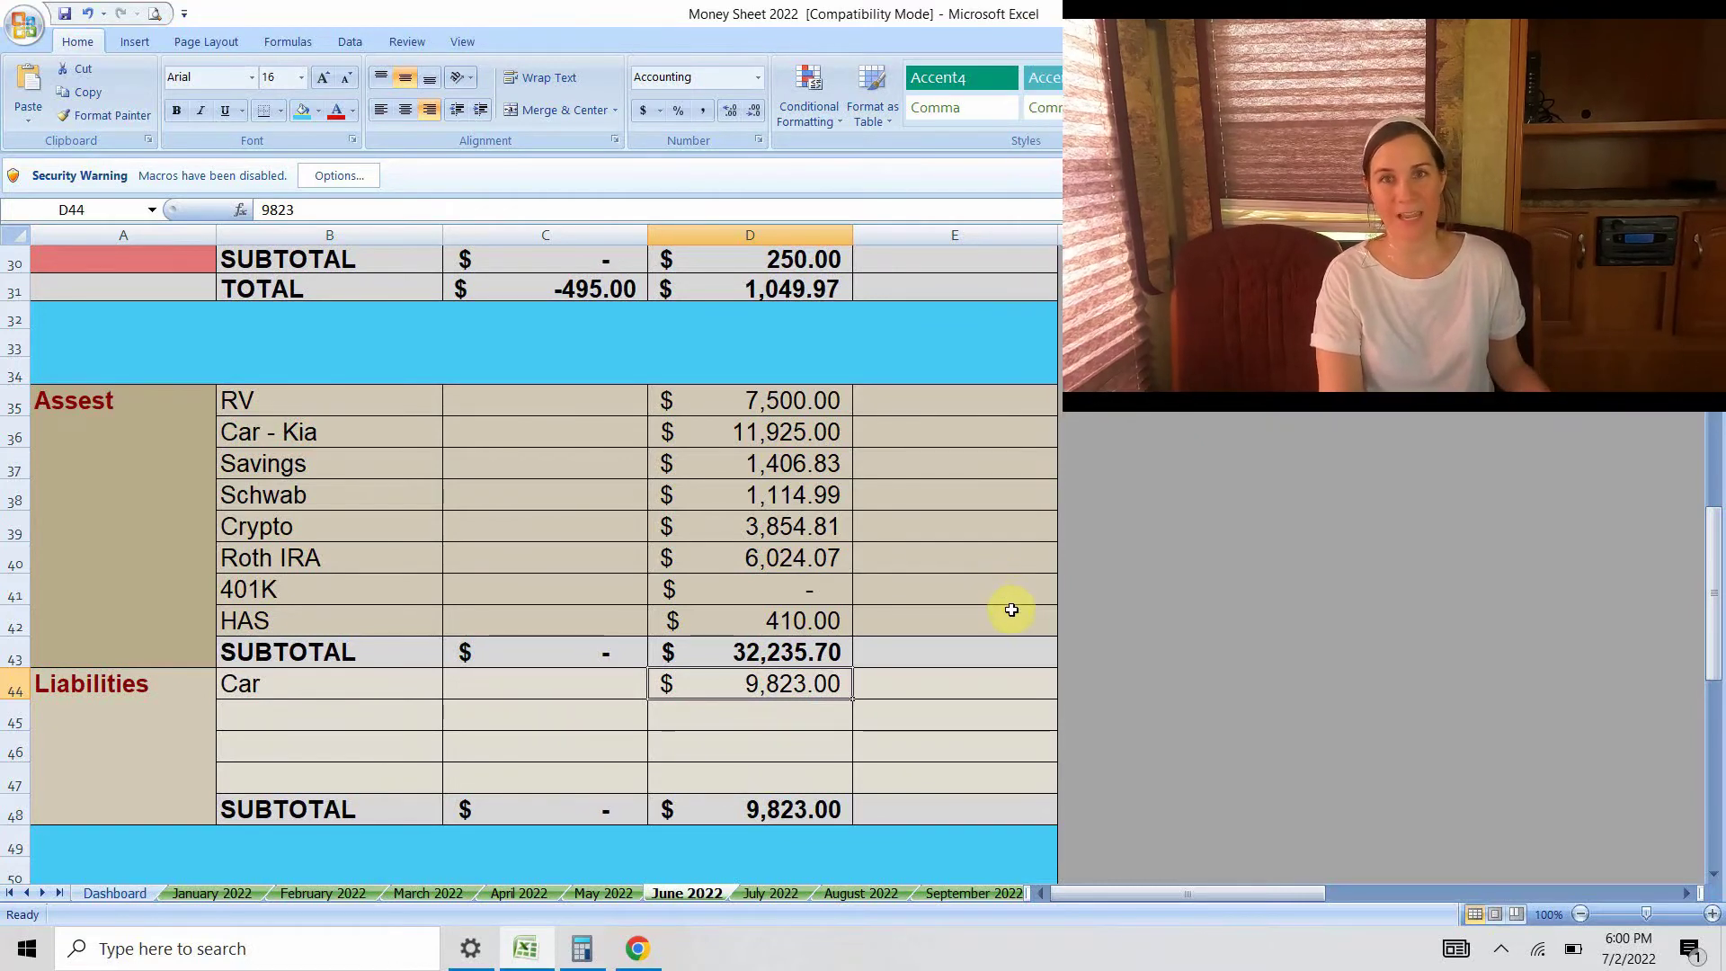
{"action": "scroll", "coordinate": [921, 660], "scroll_direction": "down", "scroll_amount": 1}
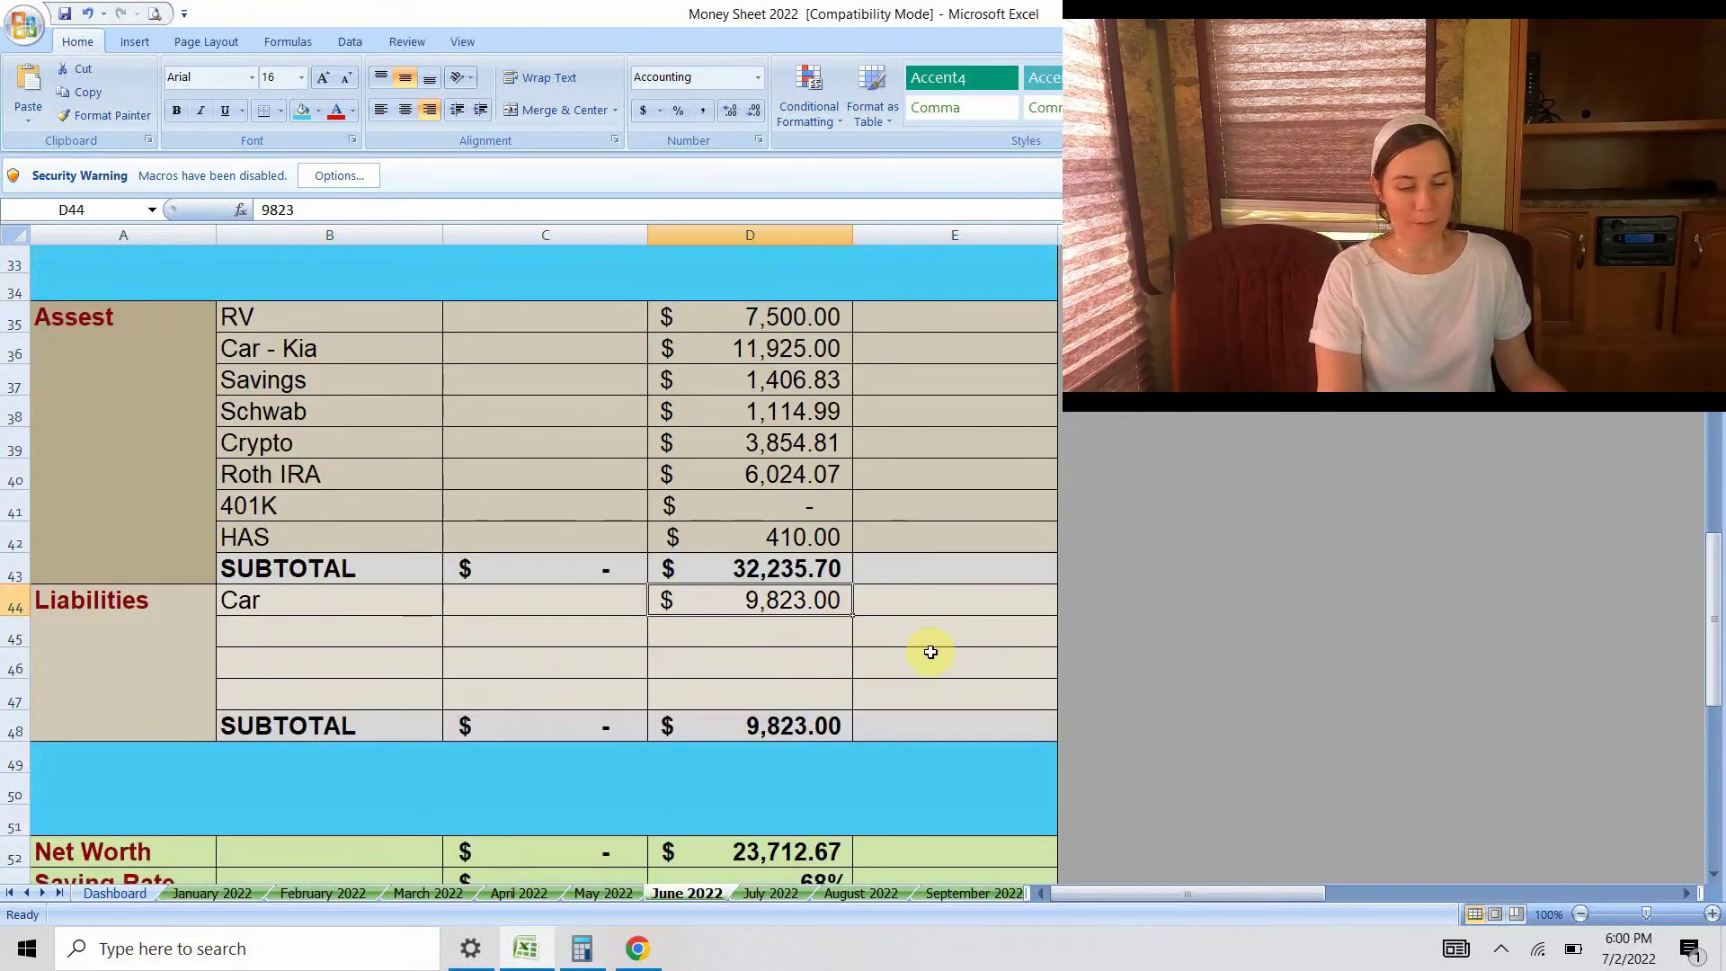
{"action": "scroll", "coordinate": [930, 652], "scroll_direction": "down", "scroll_amount": 1}
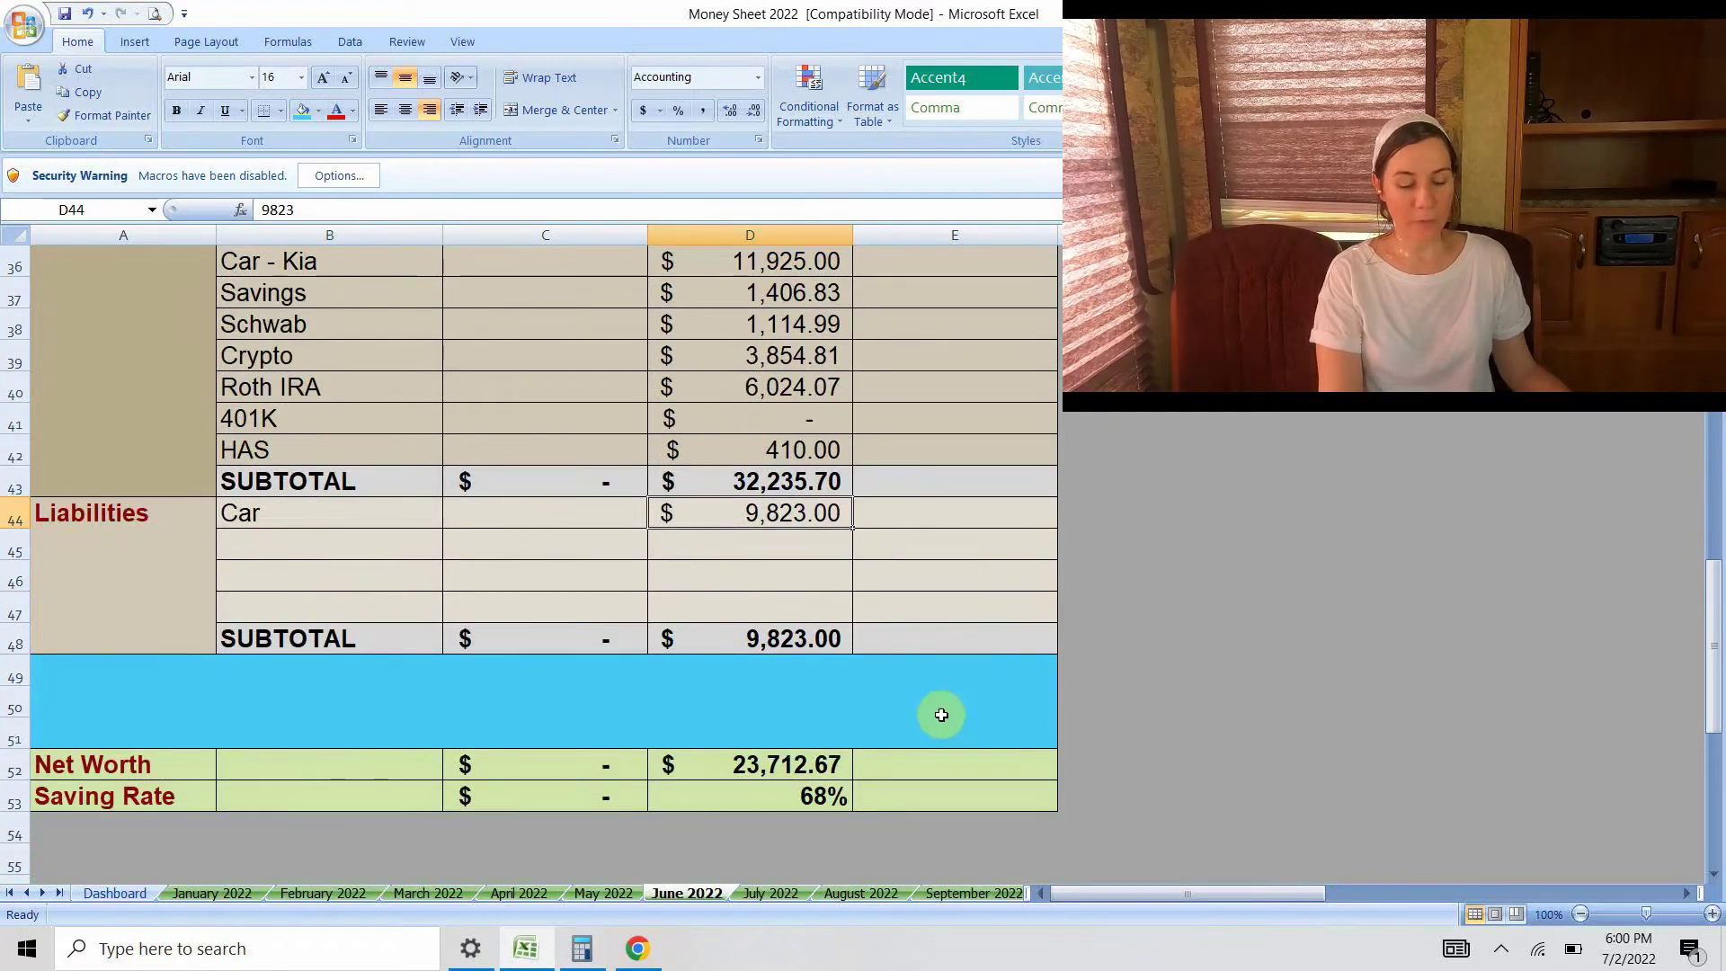
{"action": "left_click", "coordinate": [755, 768]}
{"action": "right_click", "coordinate": [757, 777]}
{"action": "left_click", "coordinate": [809, 775]}
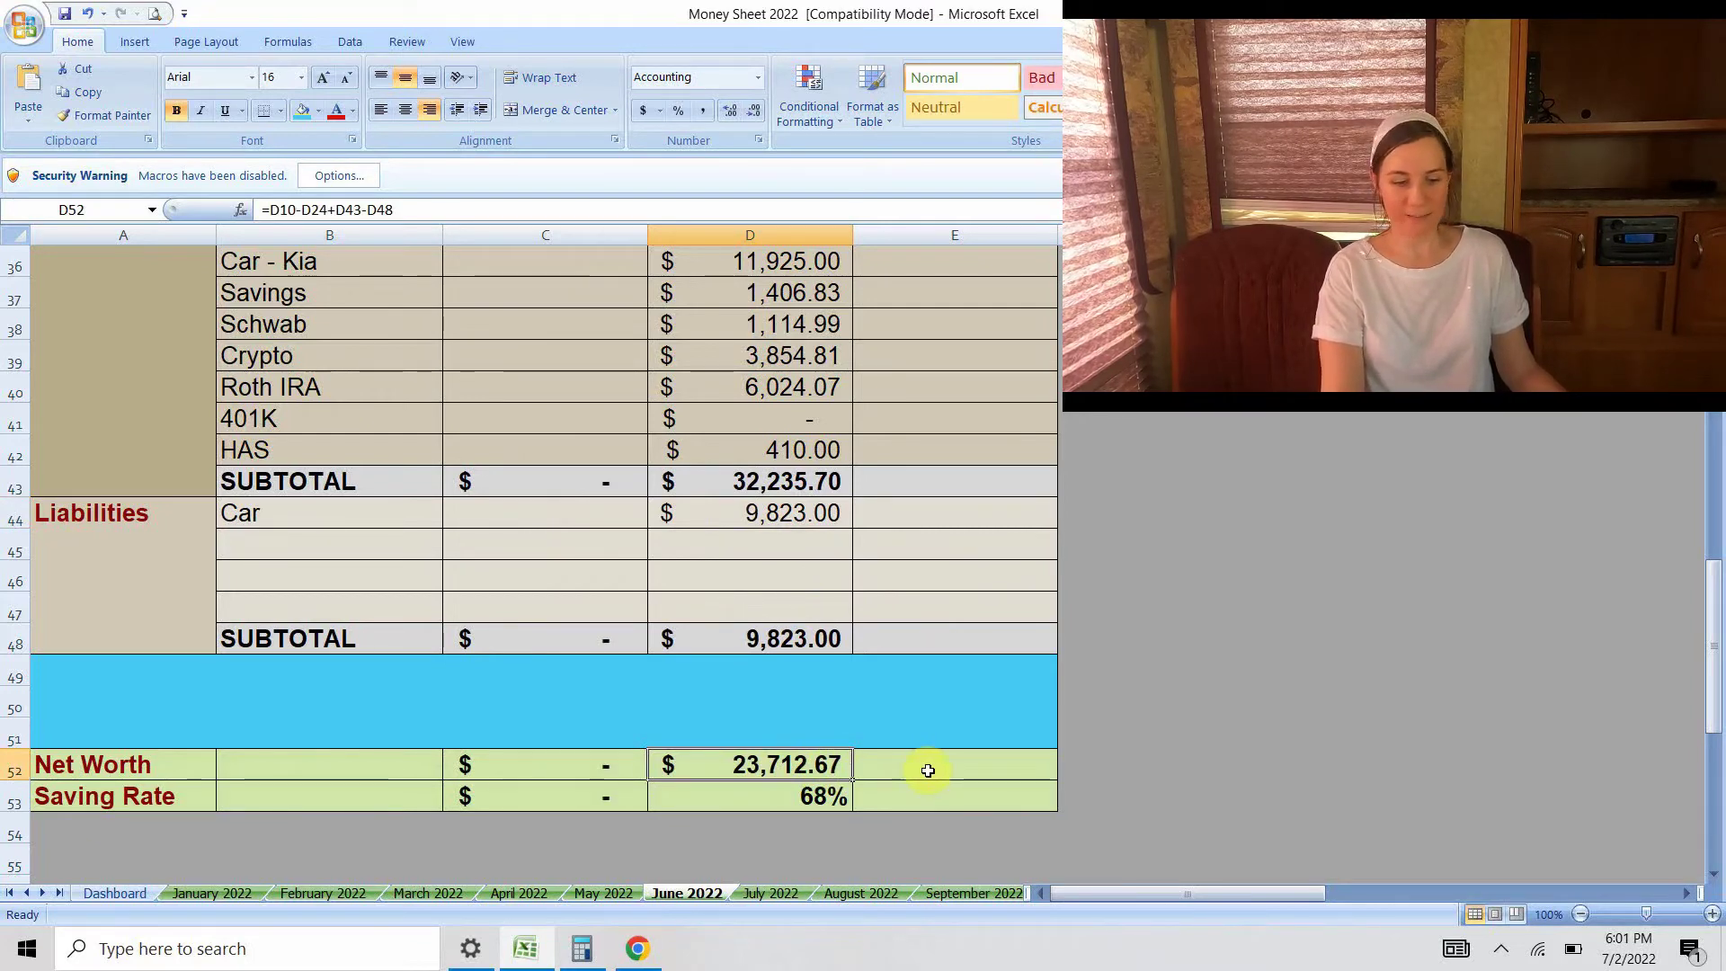
{"action": "left_click", "coordinate": [617, 892]}
{"action": "scroll", "coordinate": [726, 836], "scroll_direction": "down", "scroll_amount": 3}
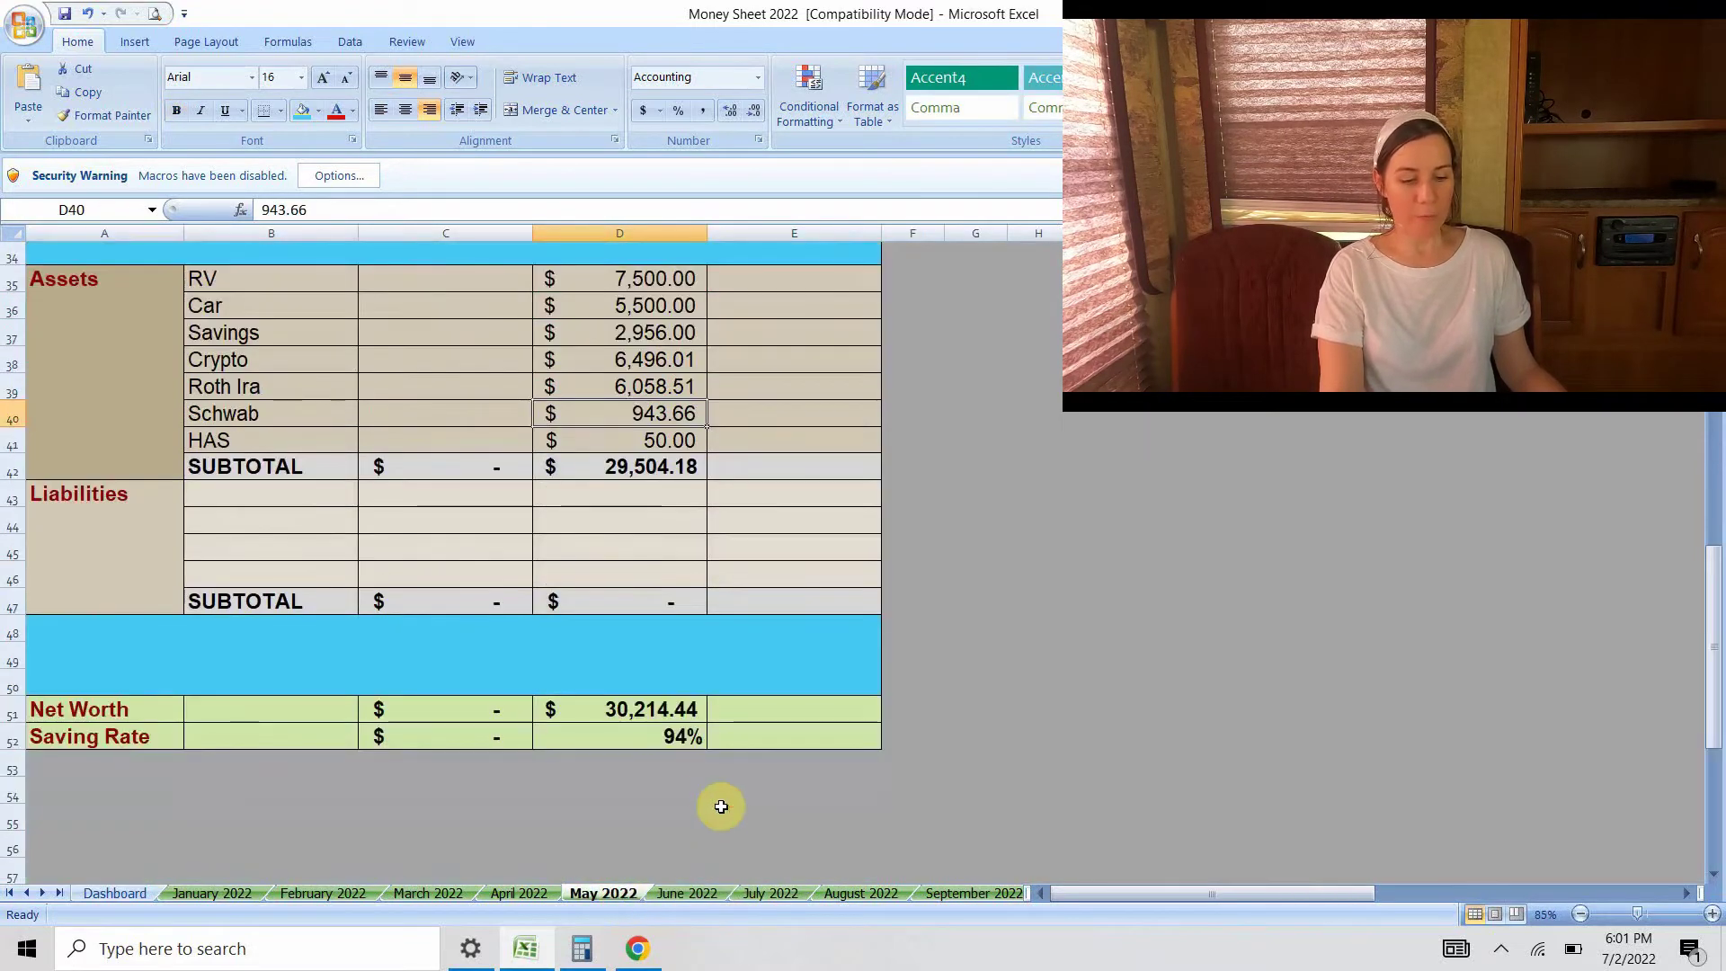
{"action": "left_click", "coordinate": [657, 708]}
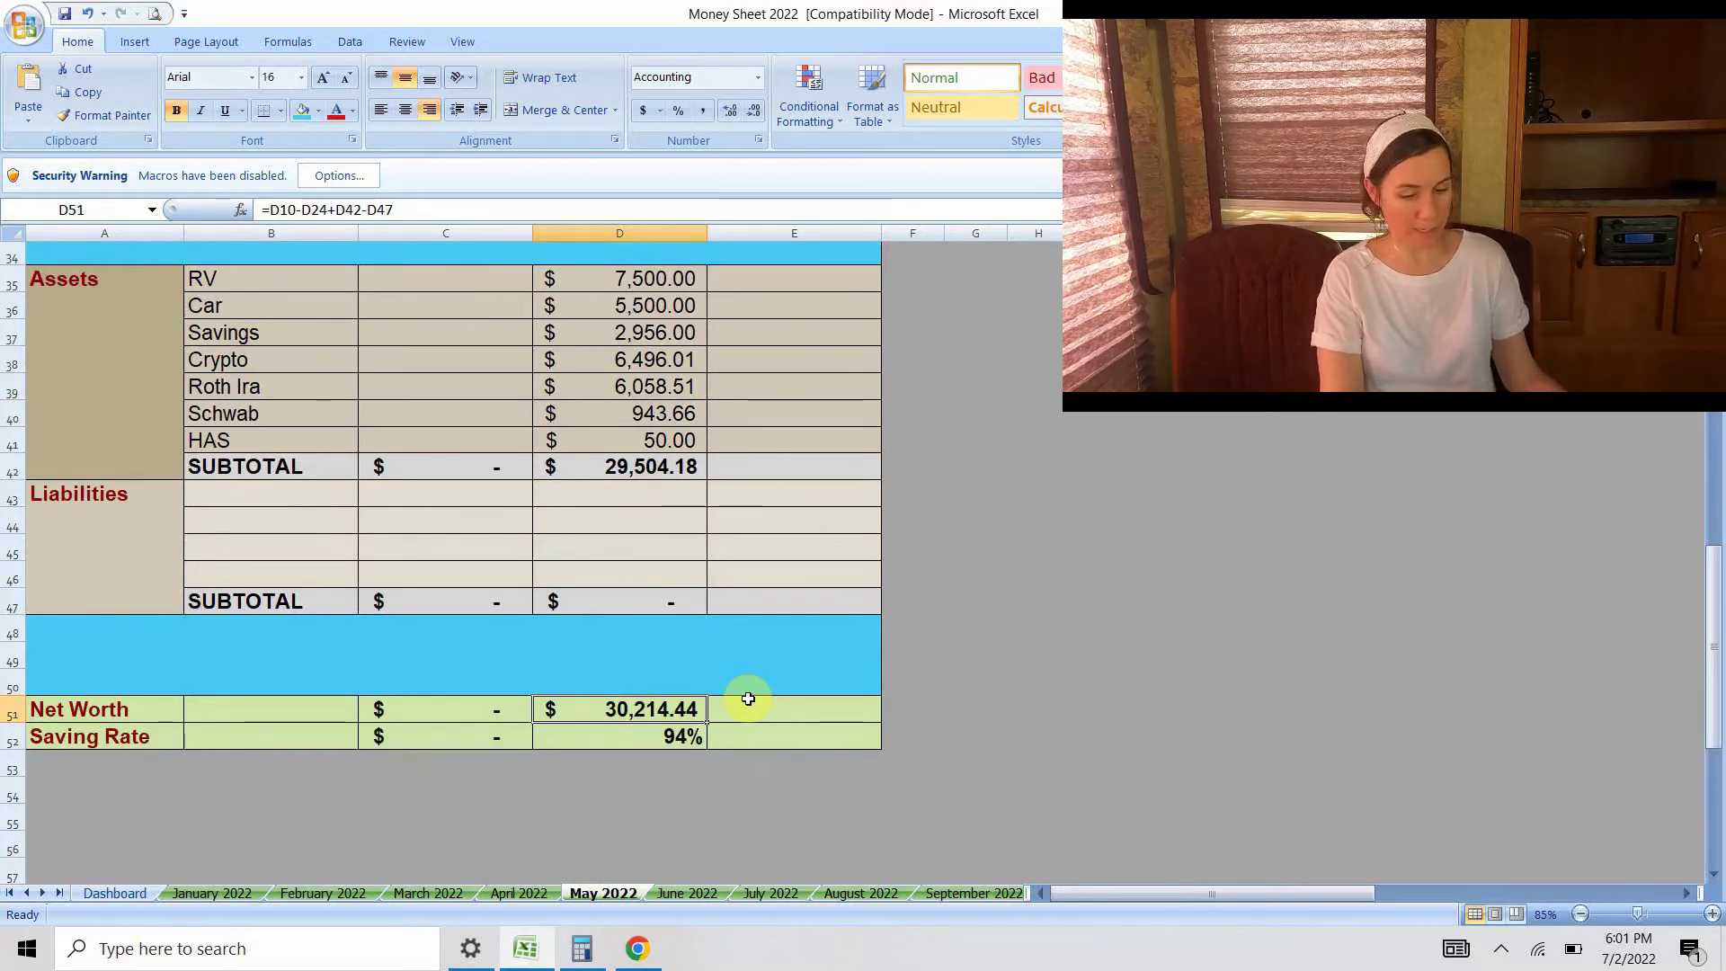
{"action": "left_click", "coordinate": [697, 893]}
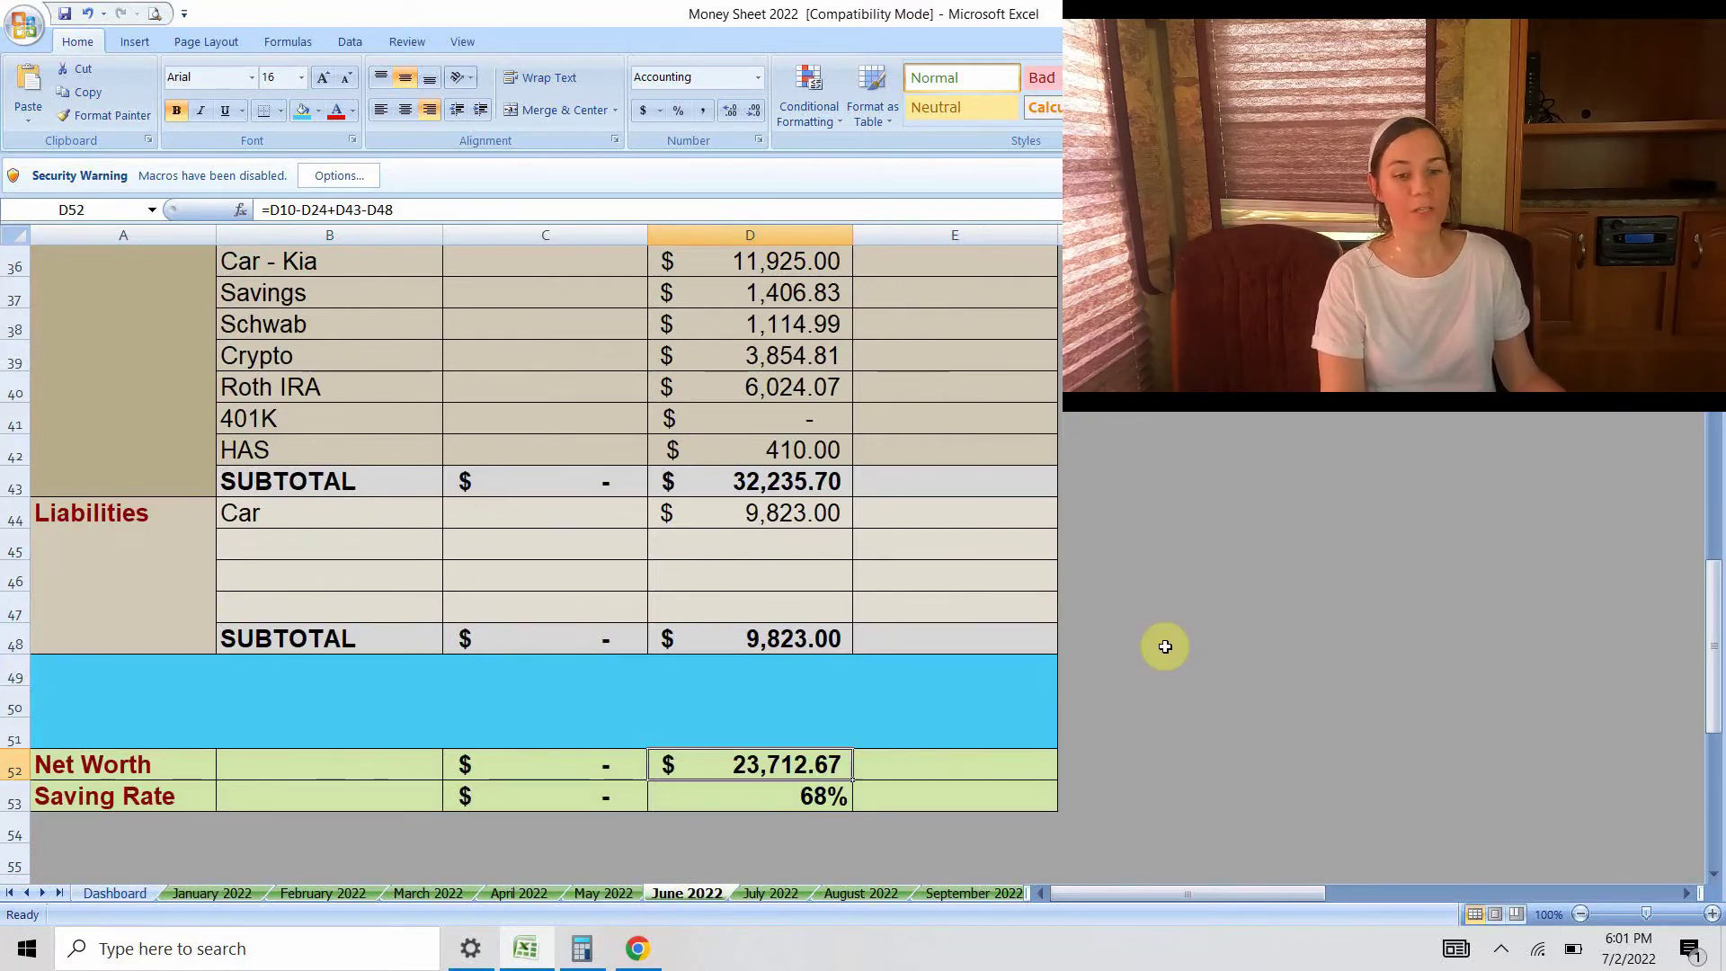
{"action": "scroll", "coordinate": [1231, 618], "scroll_direction": "up", "scroll_amount": 1}
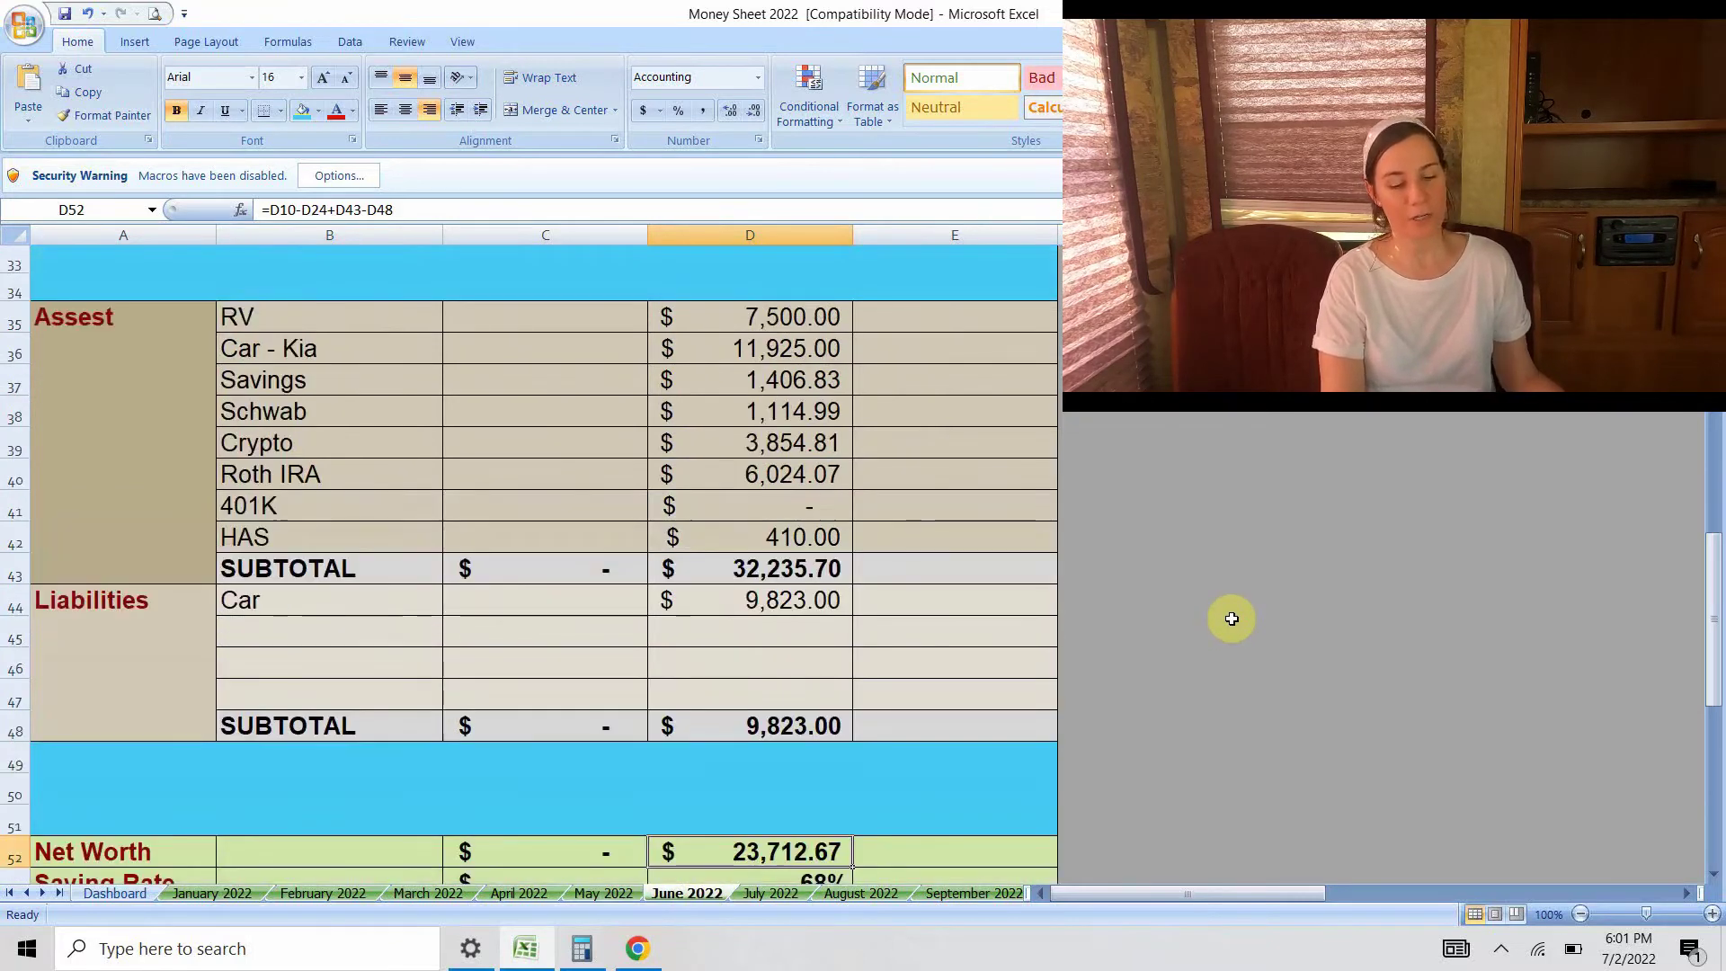